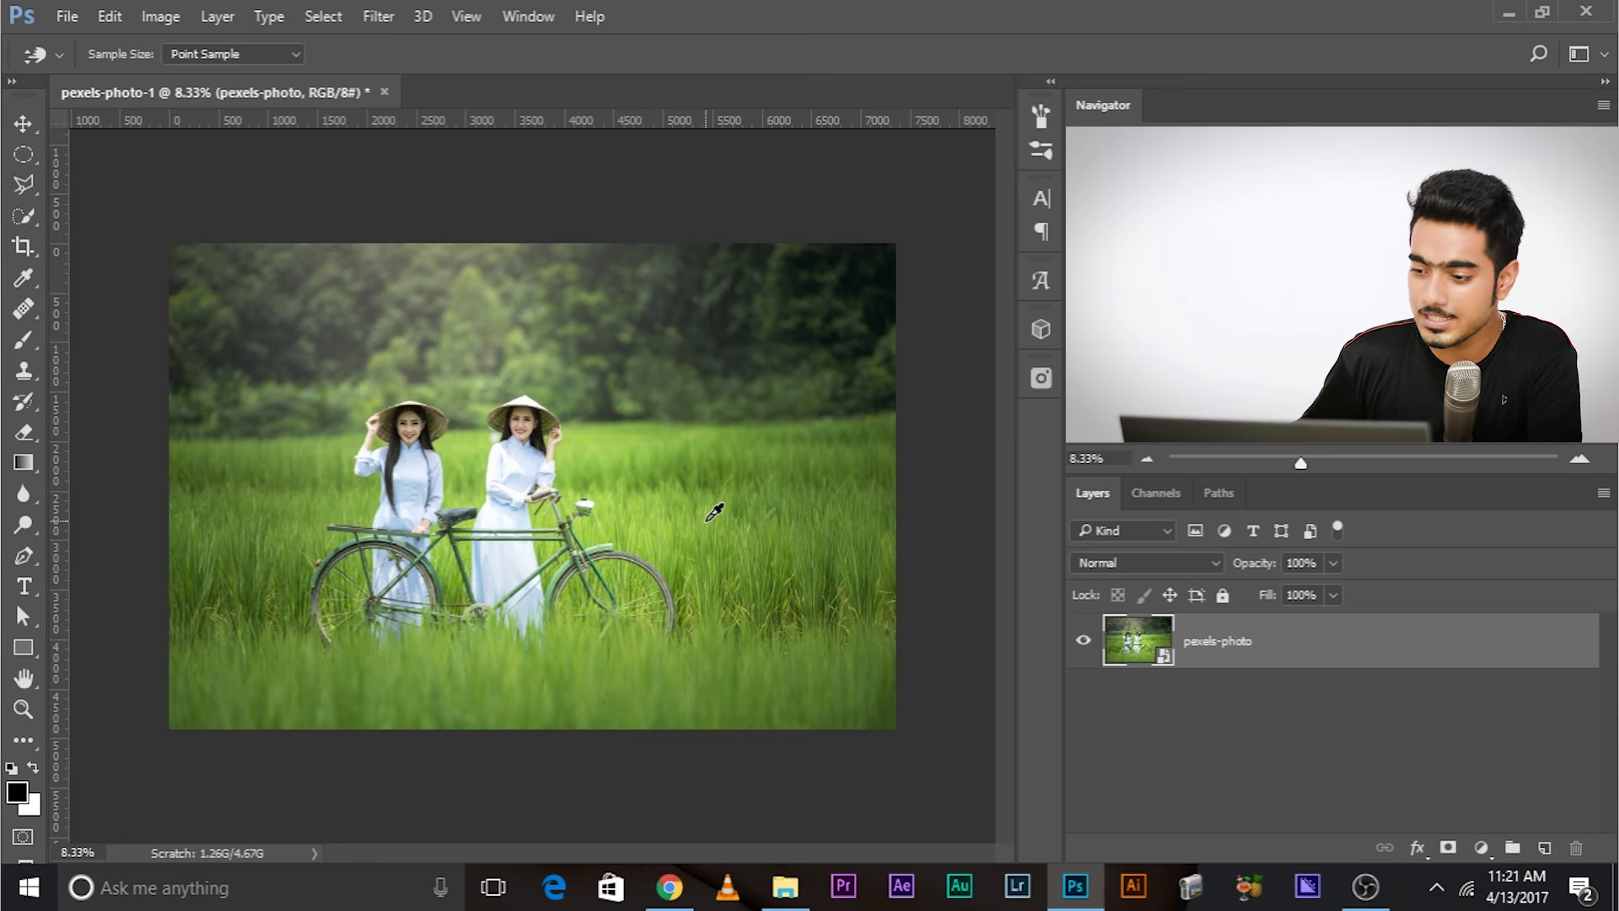
Step: Add a Selective Color layer and set its Yellows to Cyan -92, Magenta +21, Yellow +15
left_click(1484, 850)
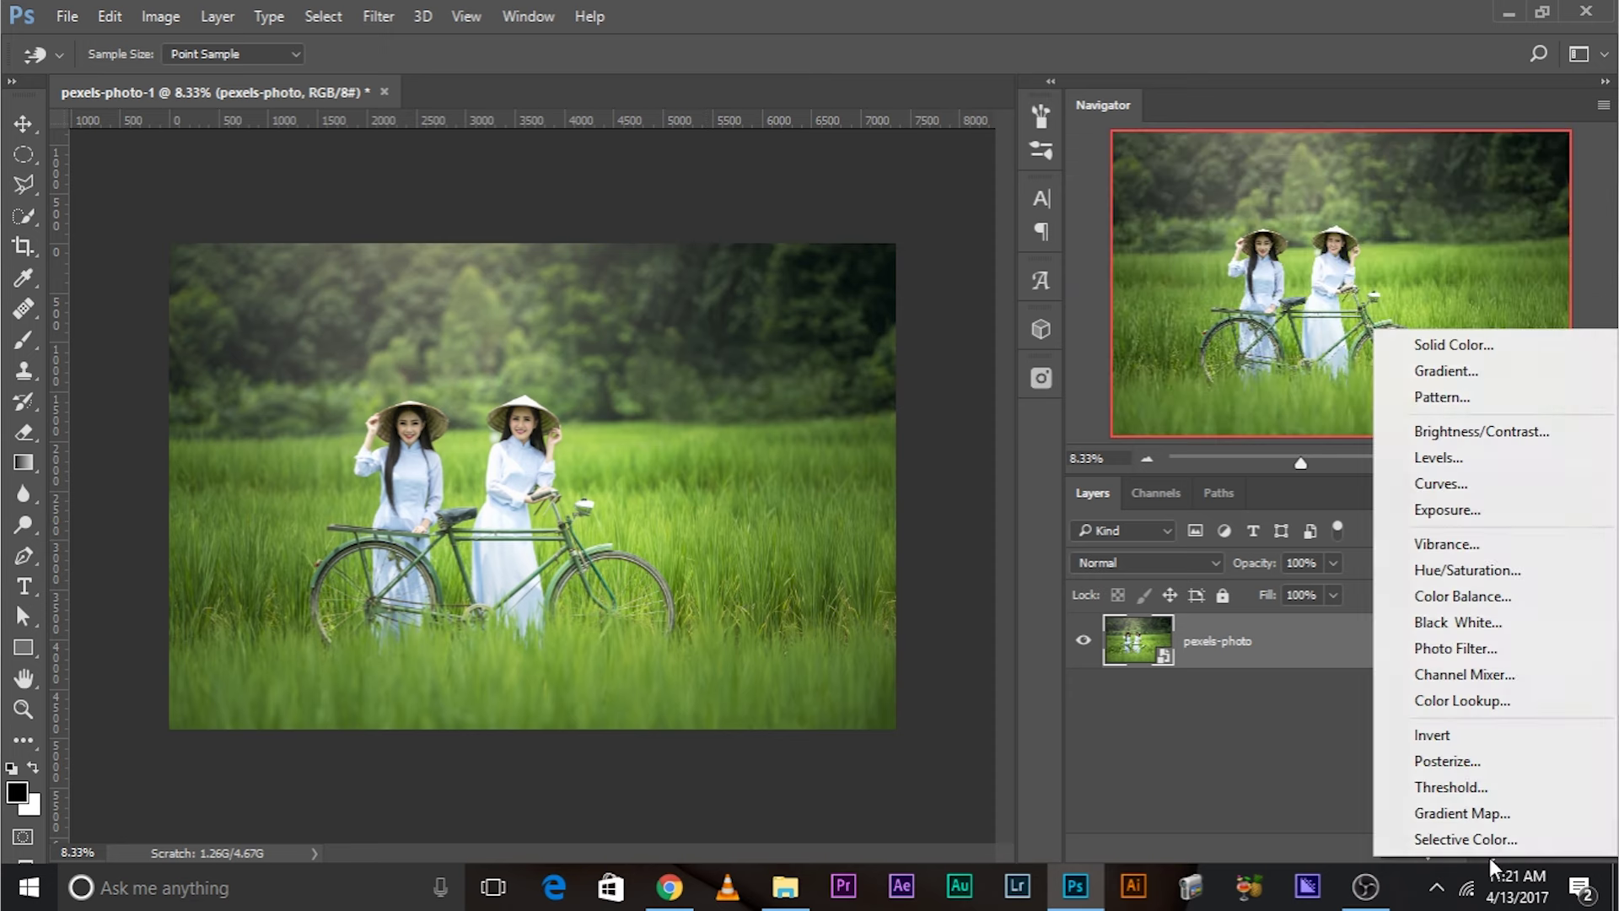
left_click(1237, 725)
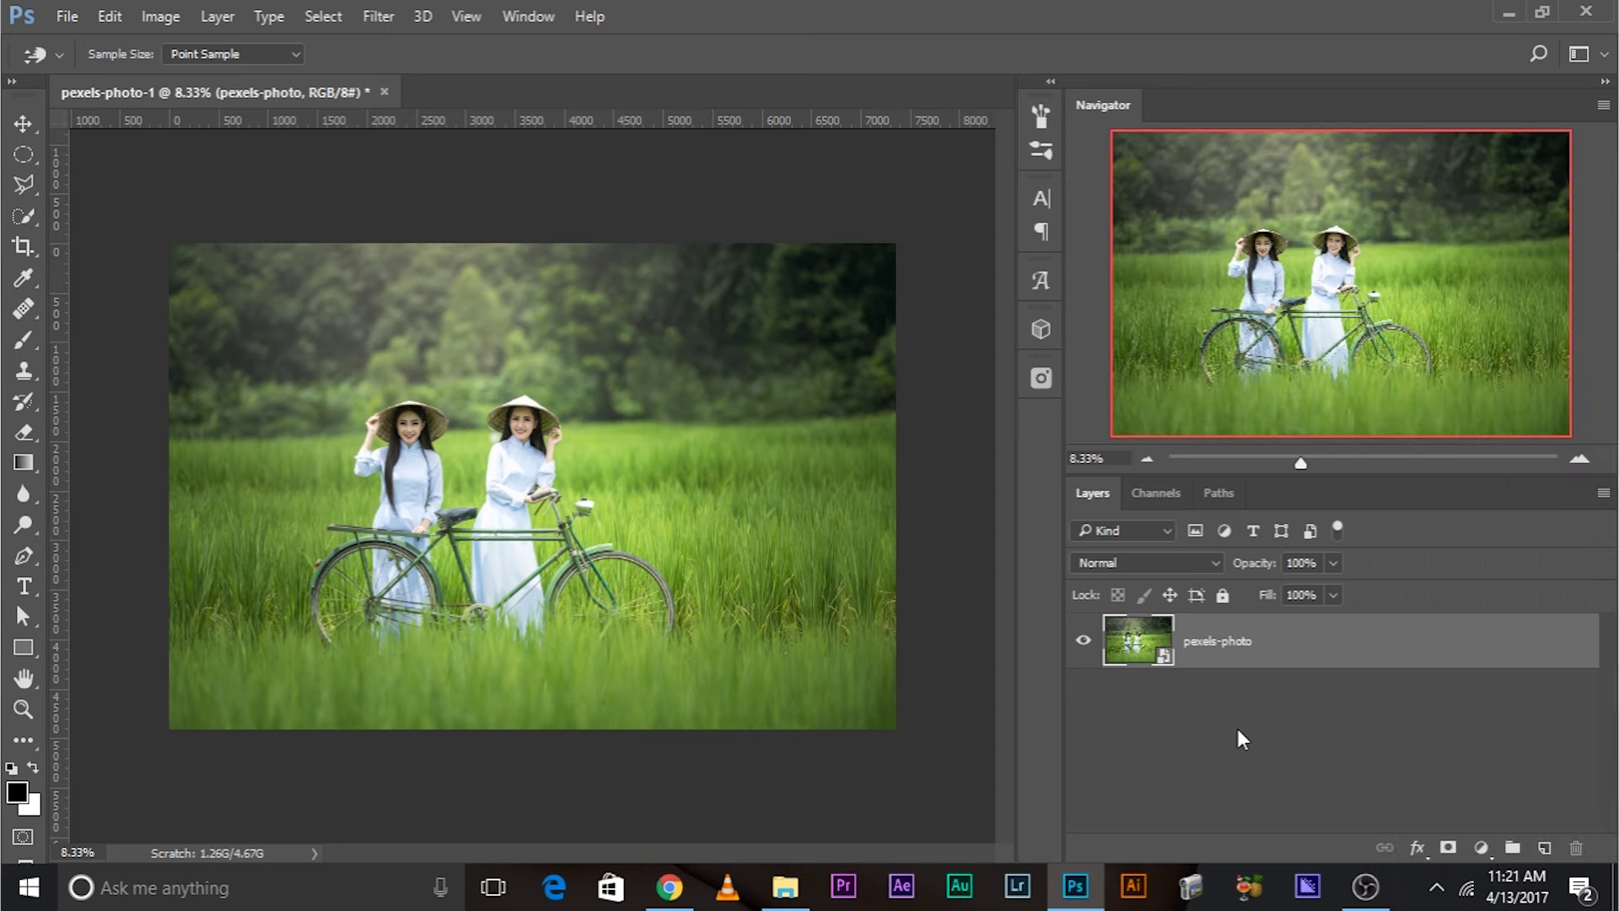
left_click(1481, 849)
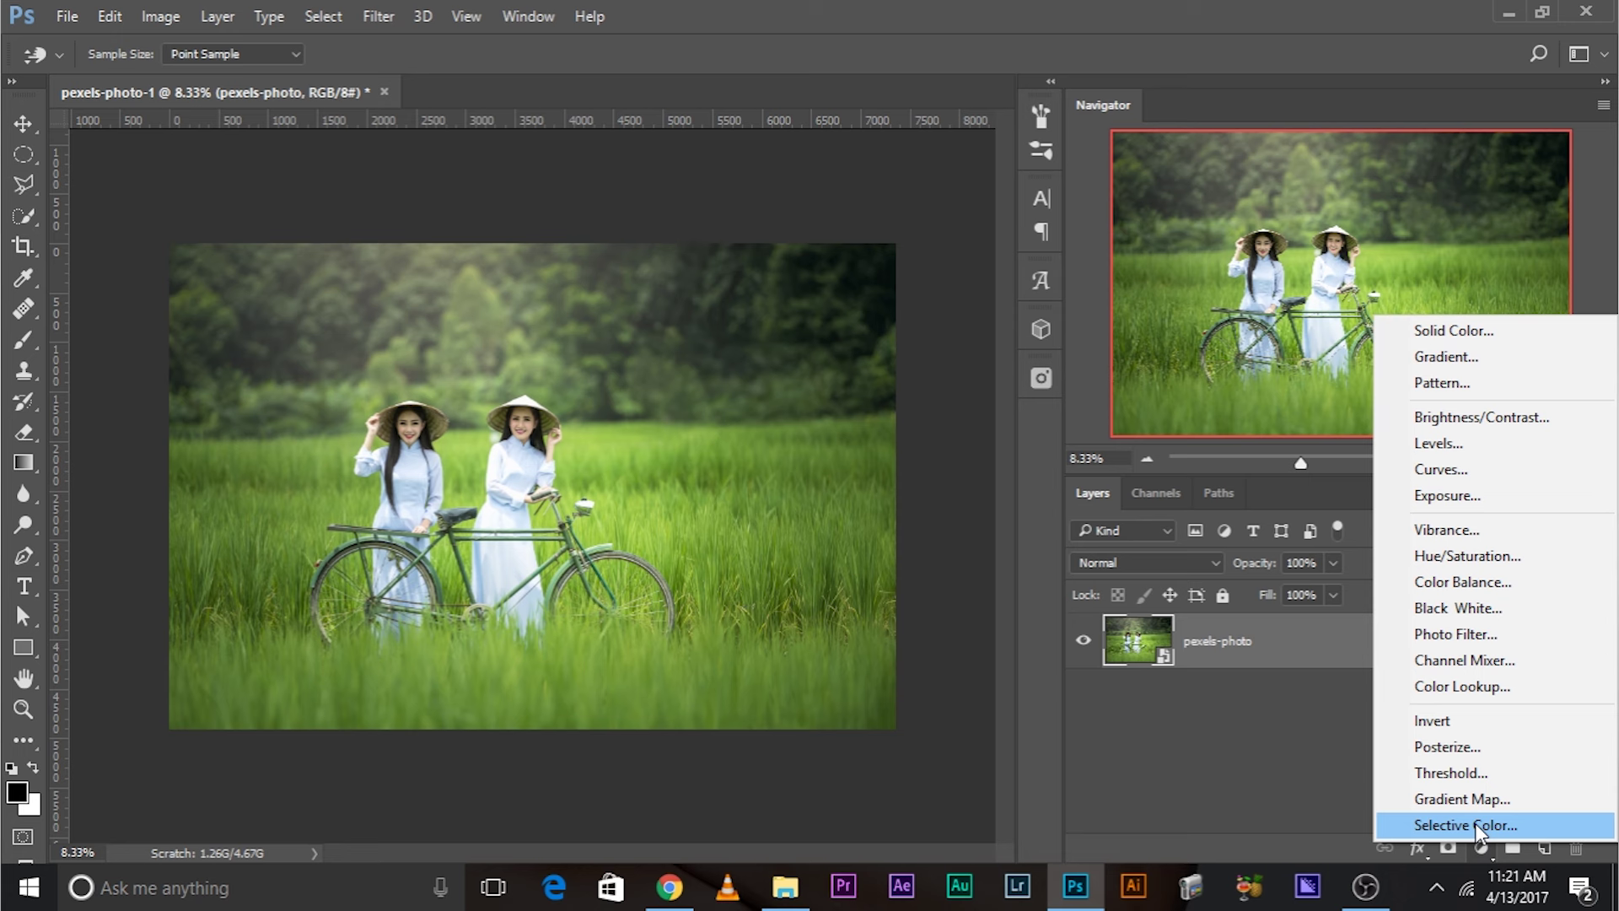
left_click(1475, 823)
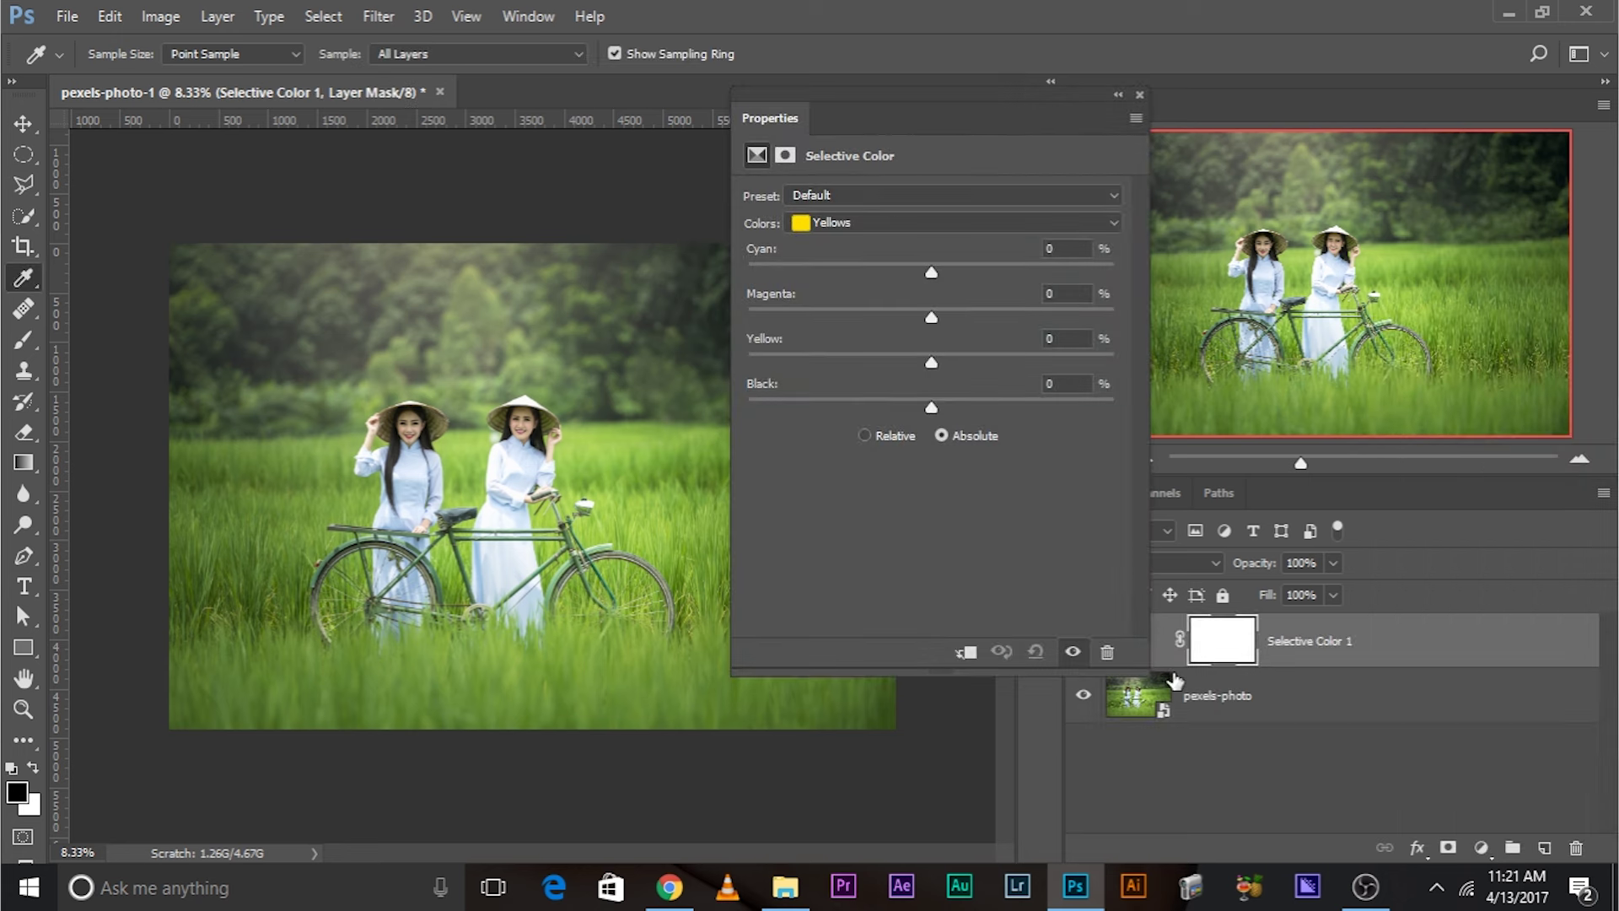
left_click_drag(831, 135, 664, 113)
left_click(793, 200)
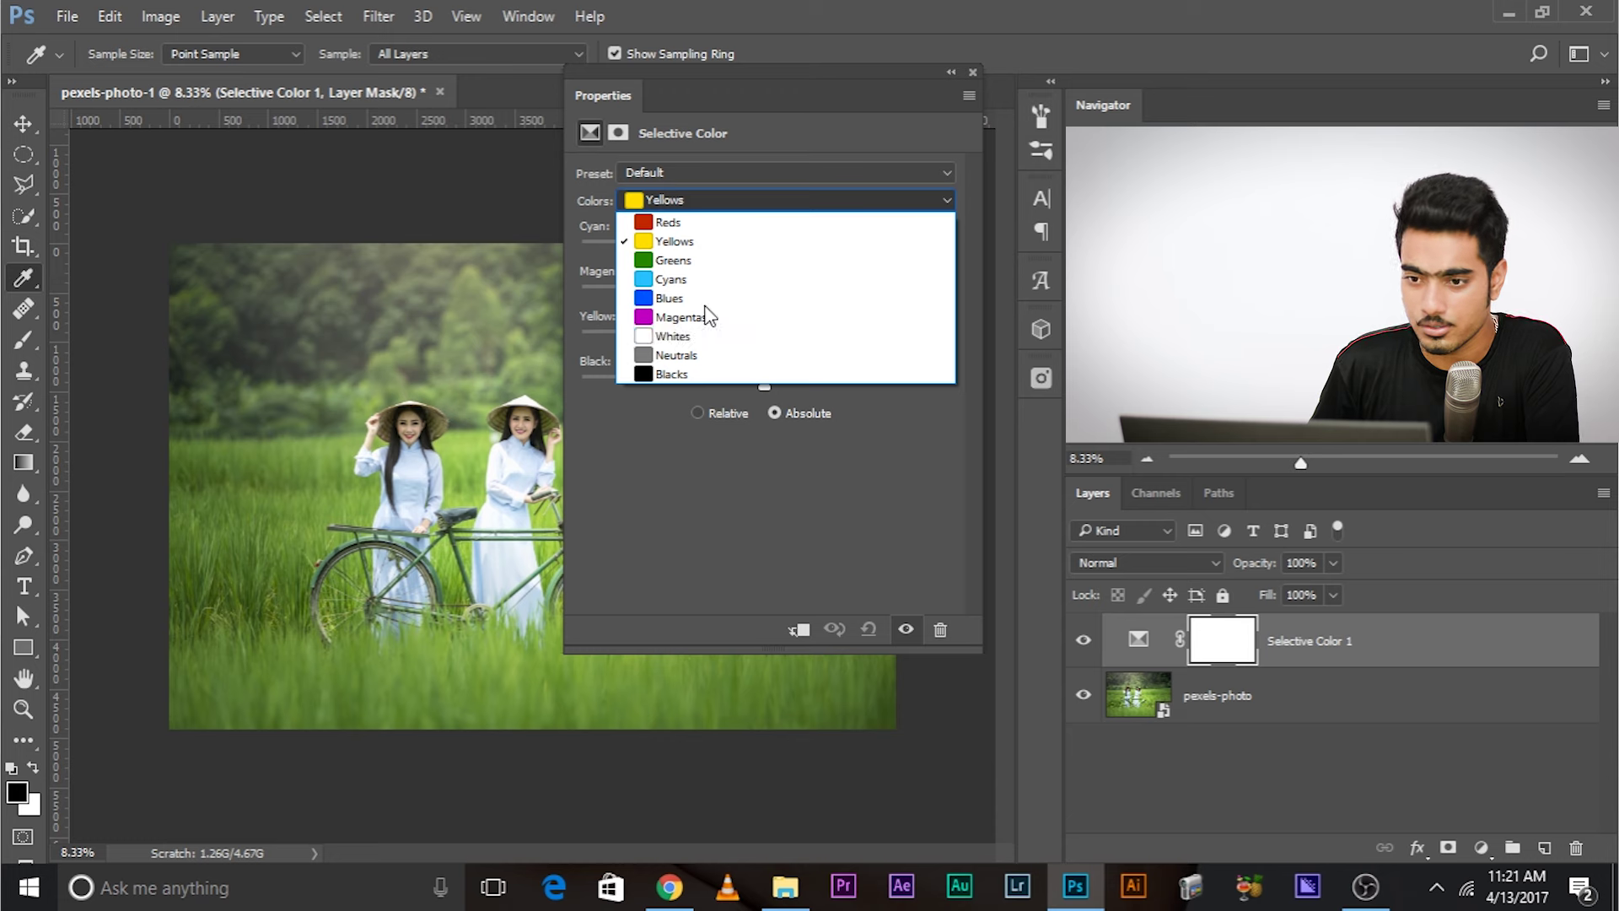
left_click(698, 247)
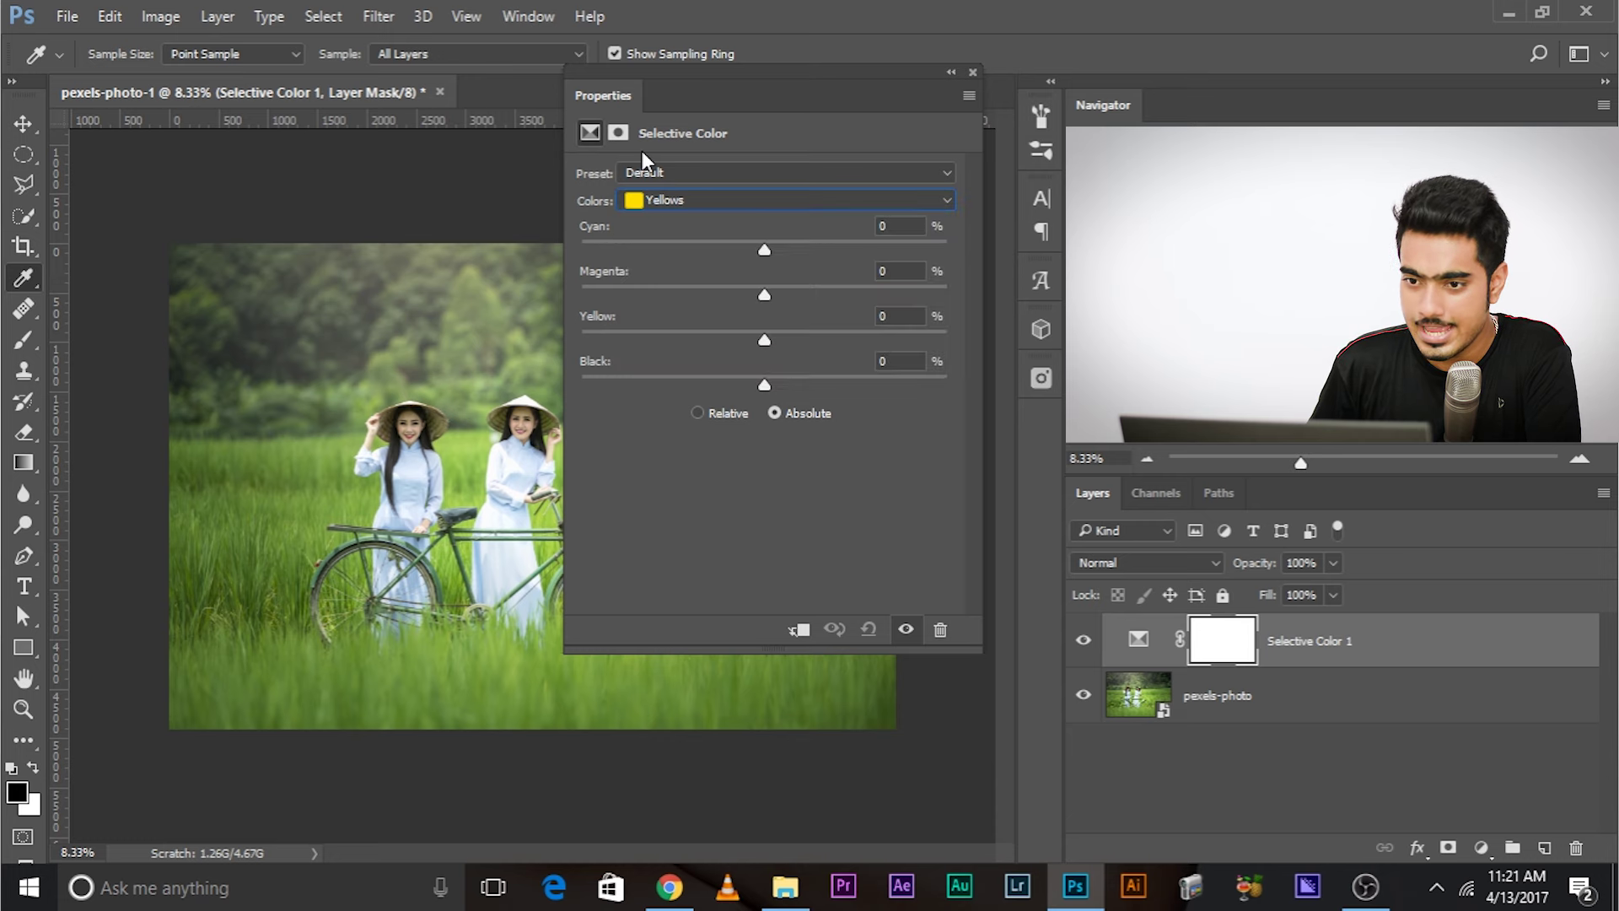
left_click_drag(700, 89, 802, 123)
left_click_drag(862, 288, 719, 274)
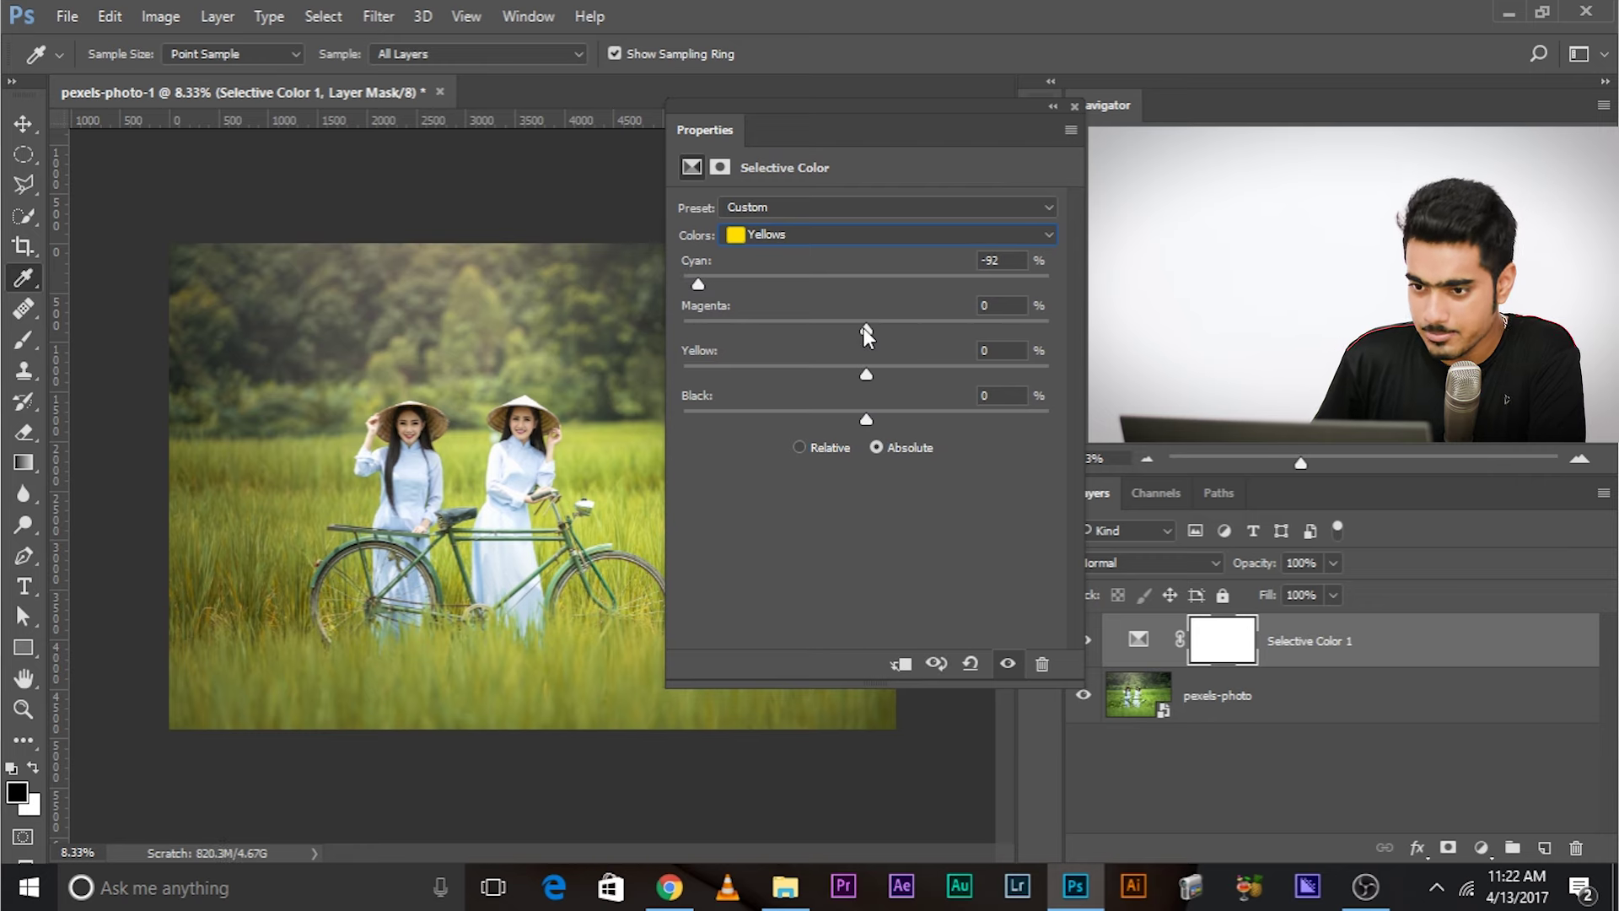
left_click_drag(862, 327, 893, 373)
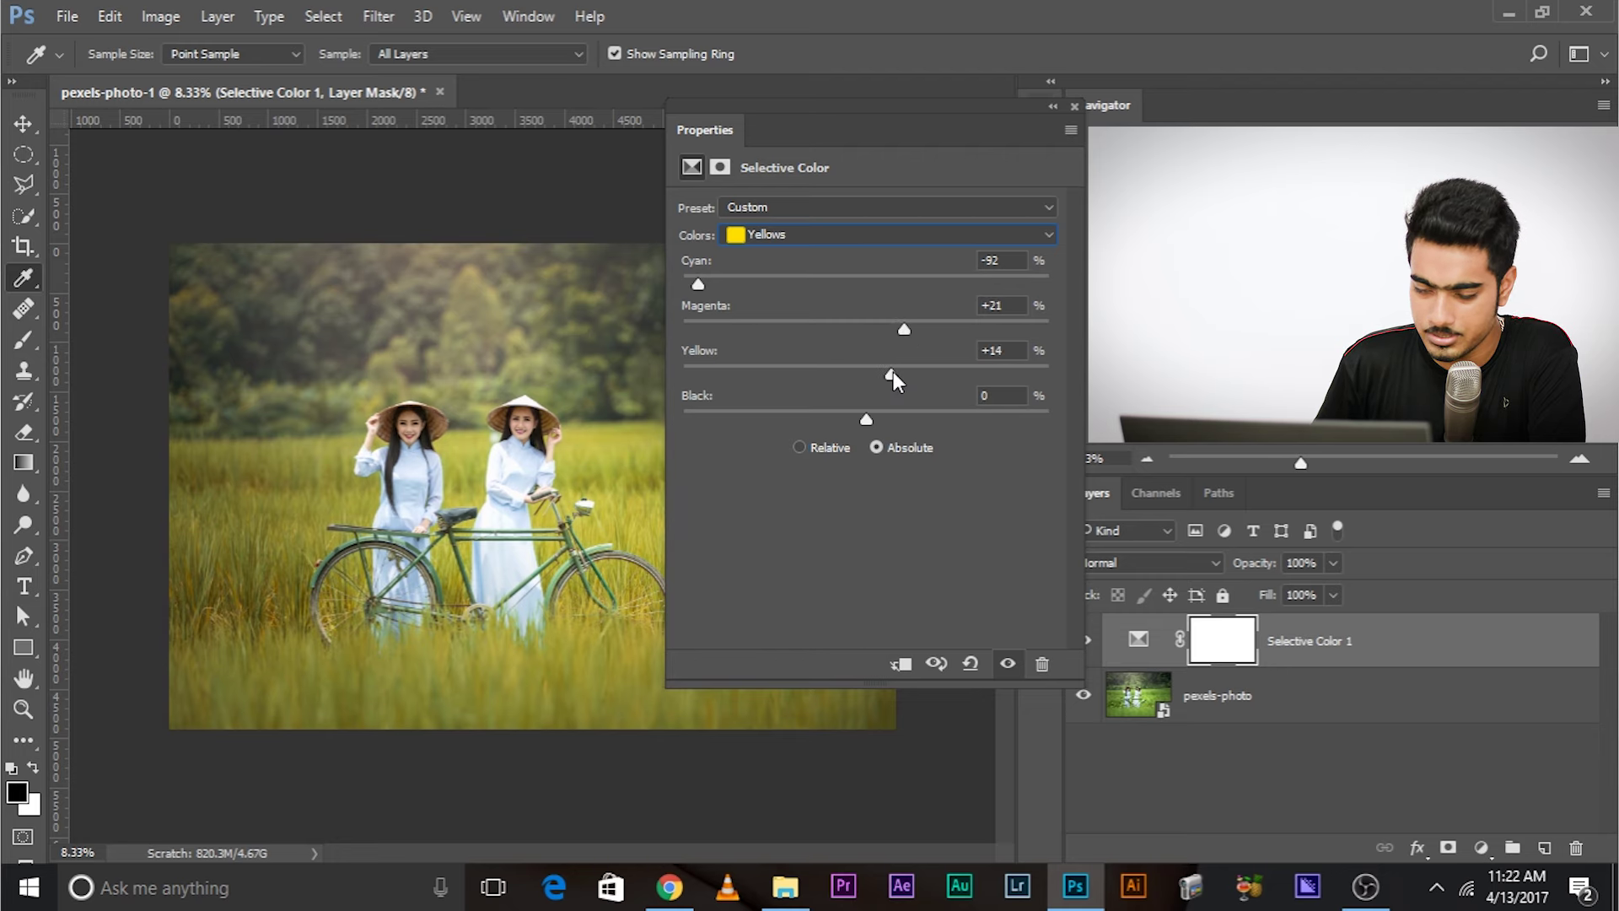
left_click(1075, 106)
Step: Compare Selective Color 1 on/off, then retune Yellows to Cyan -100, Magenta +39, Yellow +68
left_click(1083, 641)
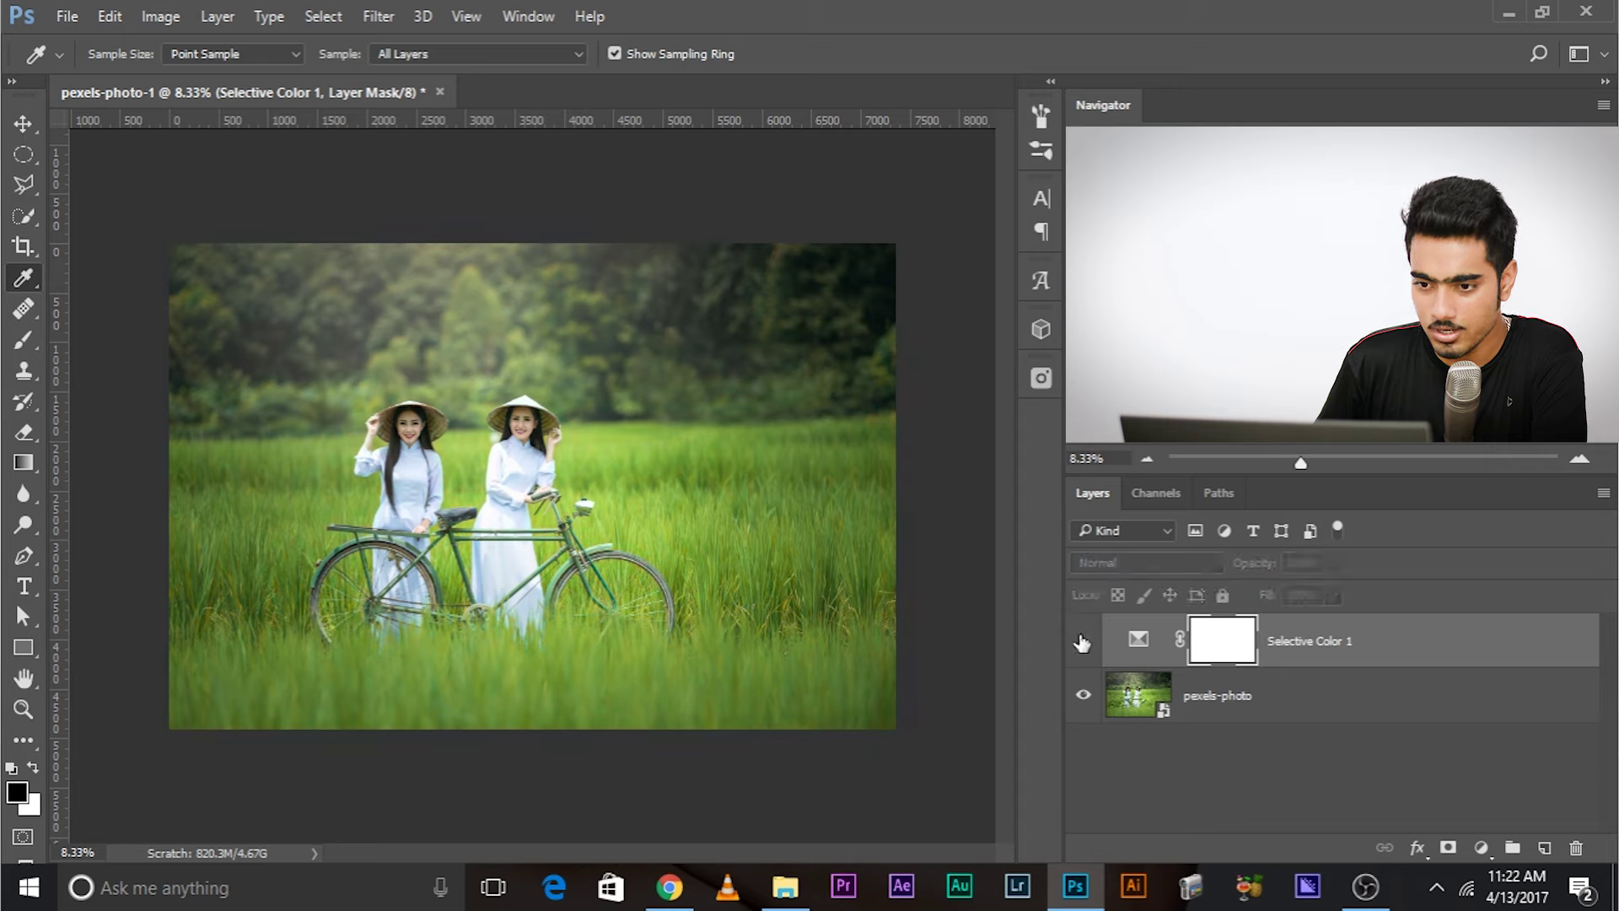
left_click(1083, 641)
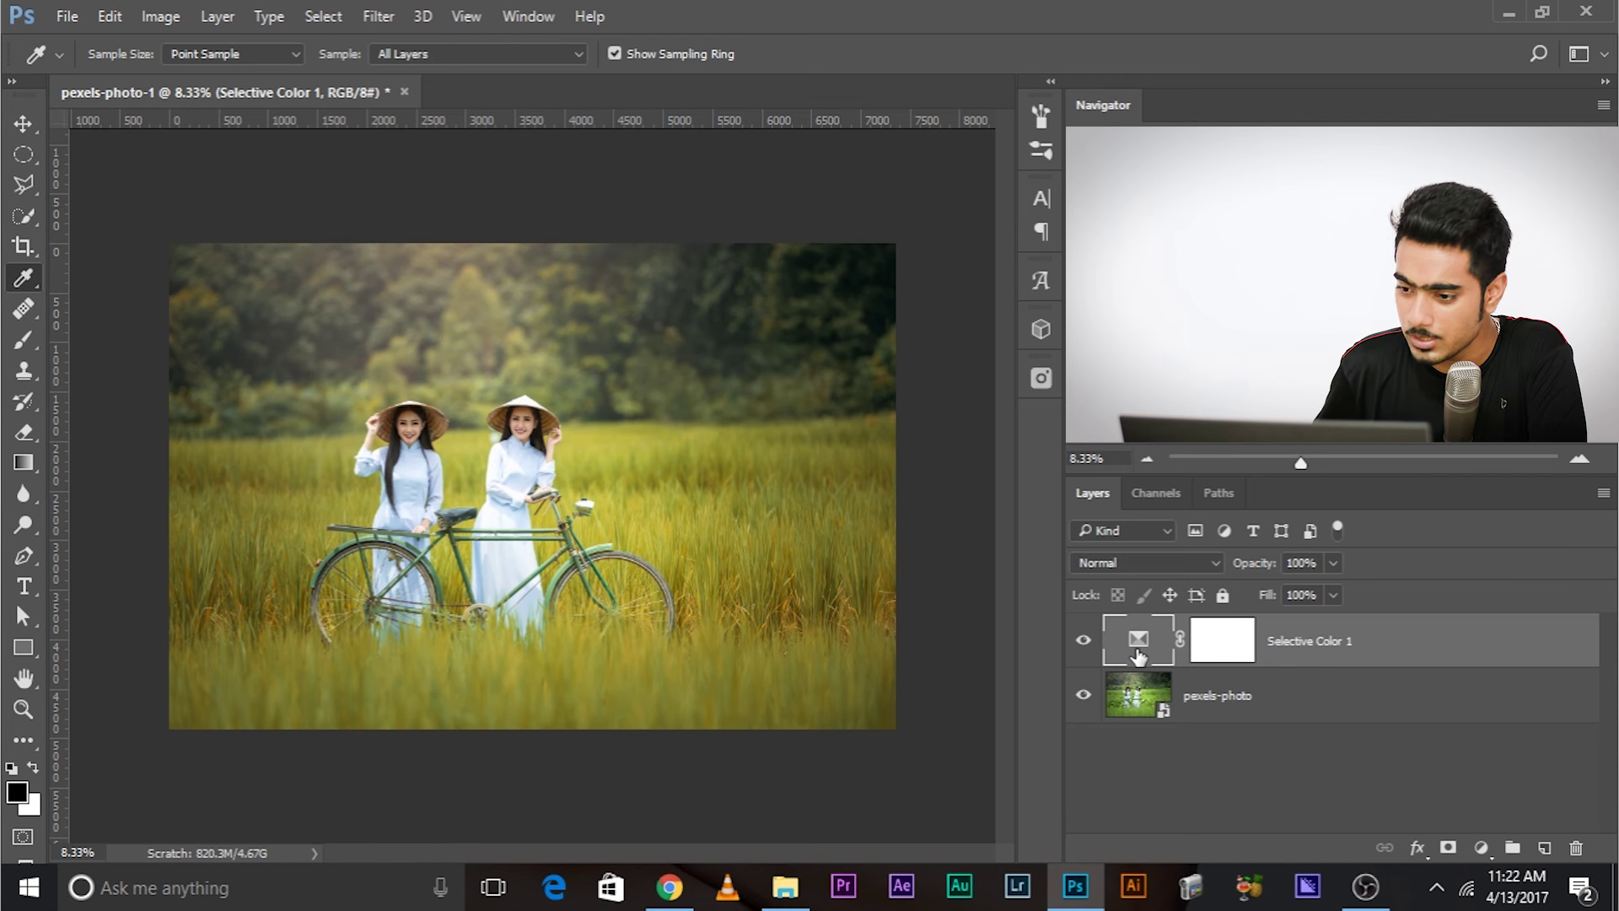
double_click(1138, 650)
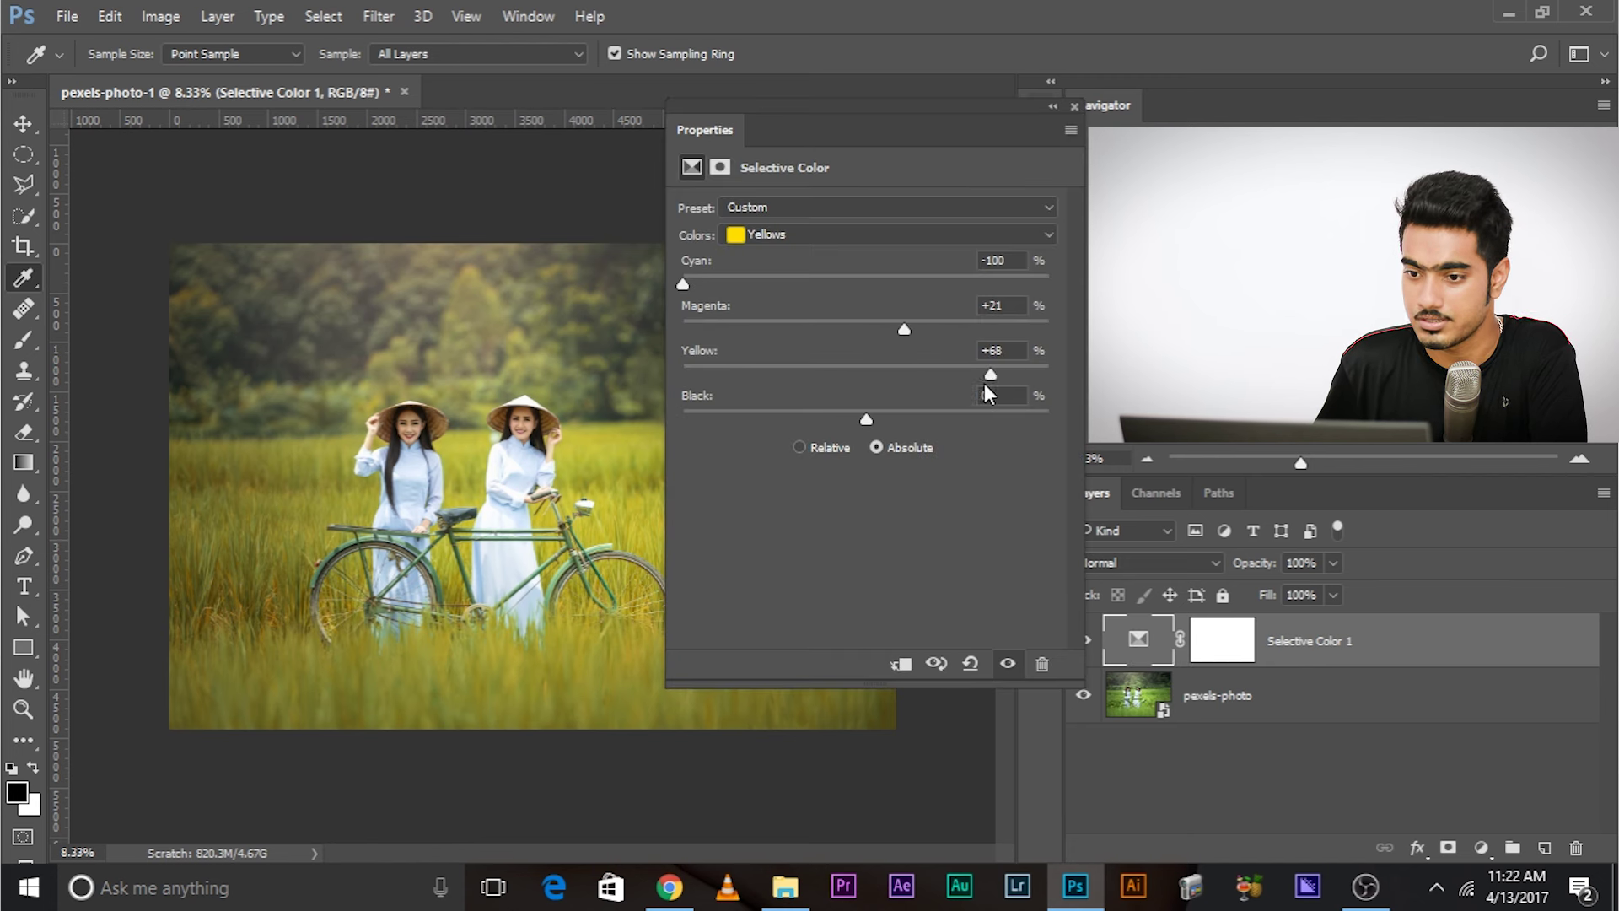
mouse_move(911, 329)
left_mouse_down()
mouse_move(963, 329)
mouse_move(938, 331)
left_mouse_up()
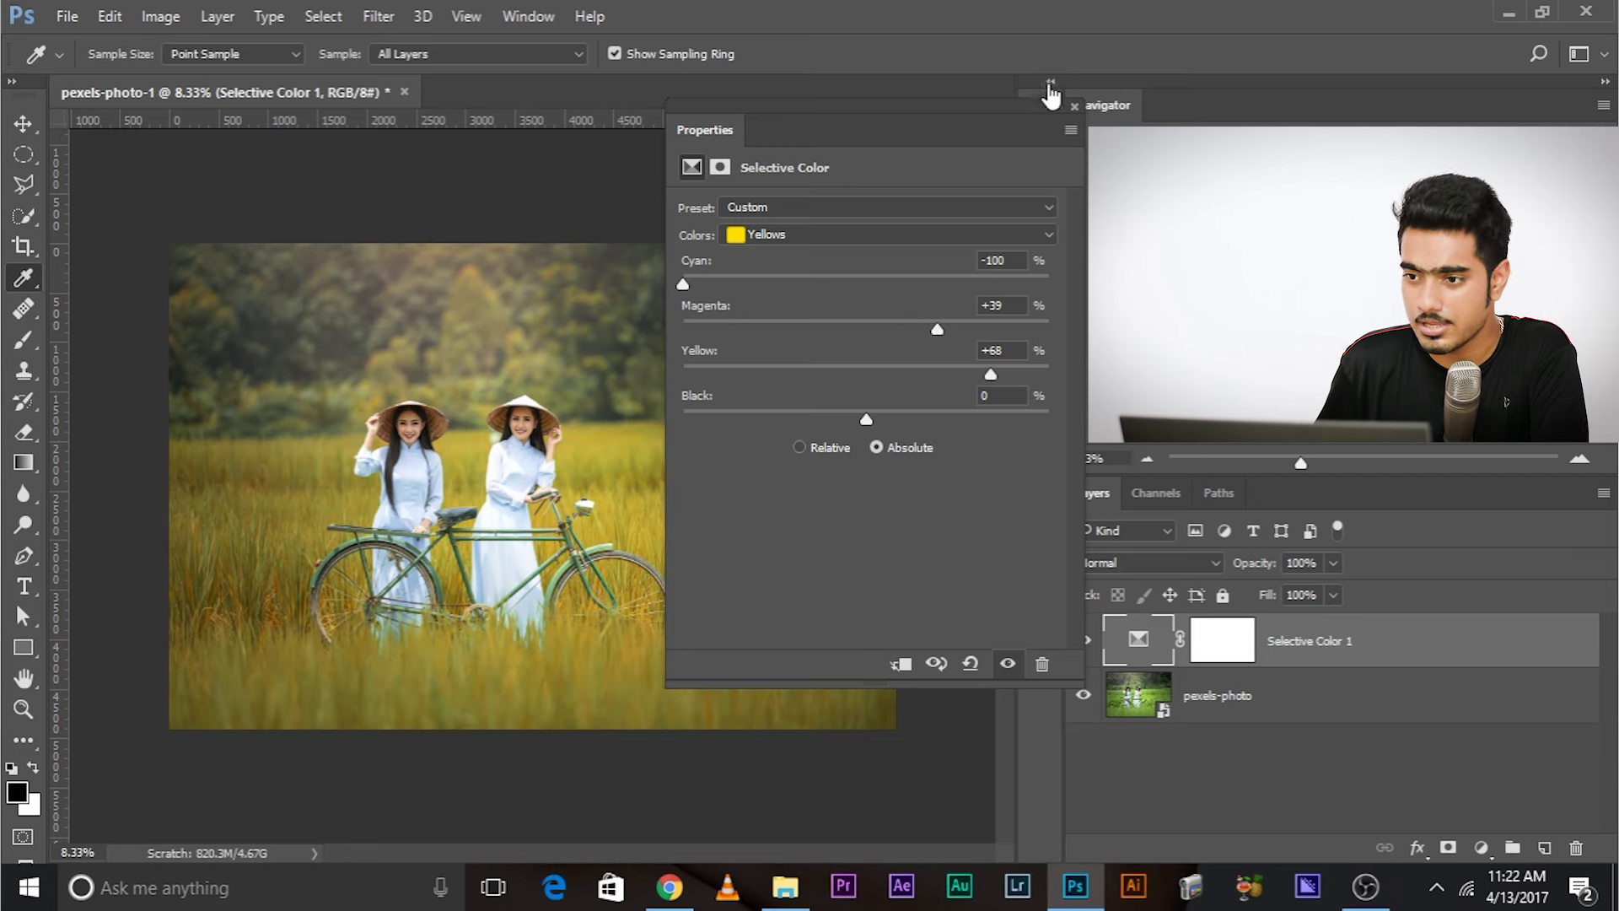
left_click(1074, 106)
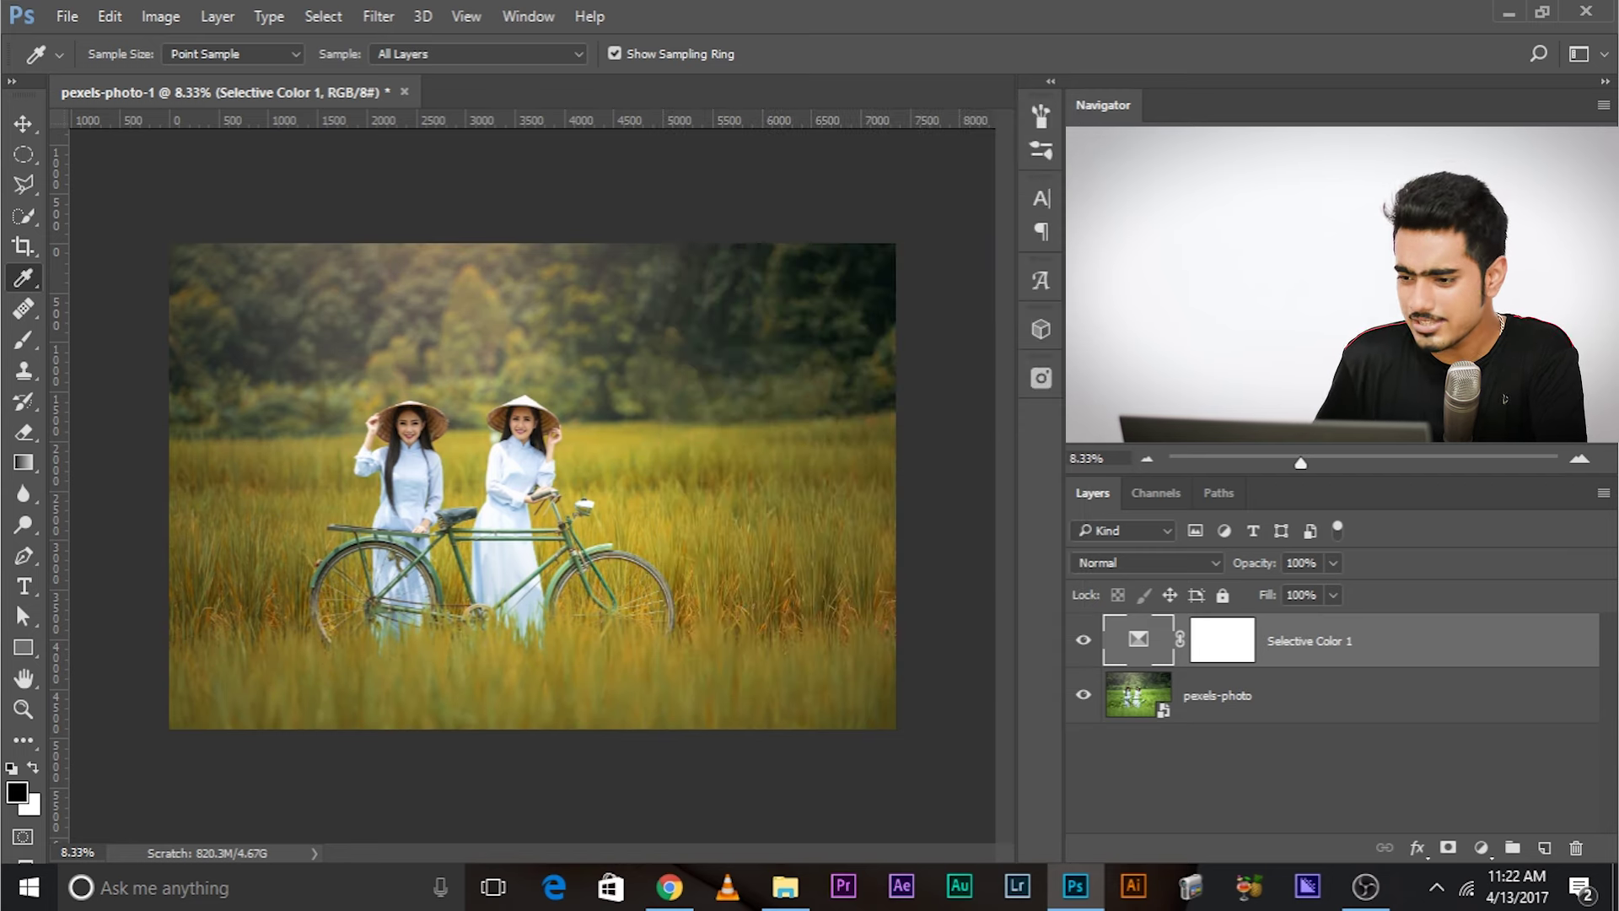
Step: Add a Curves layer with a two-point raised RGB curve, toggling it to compare the brightening
left_click(1481, 848)
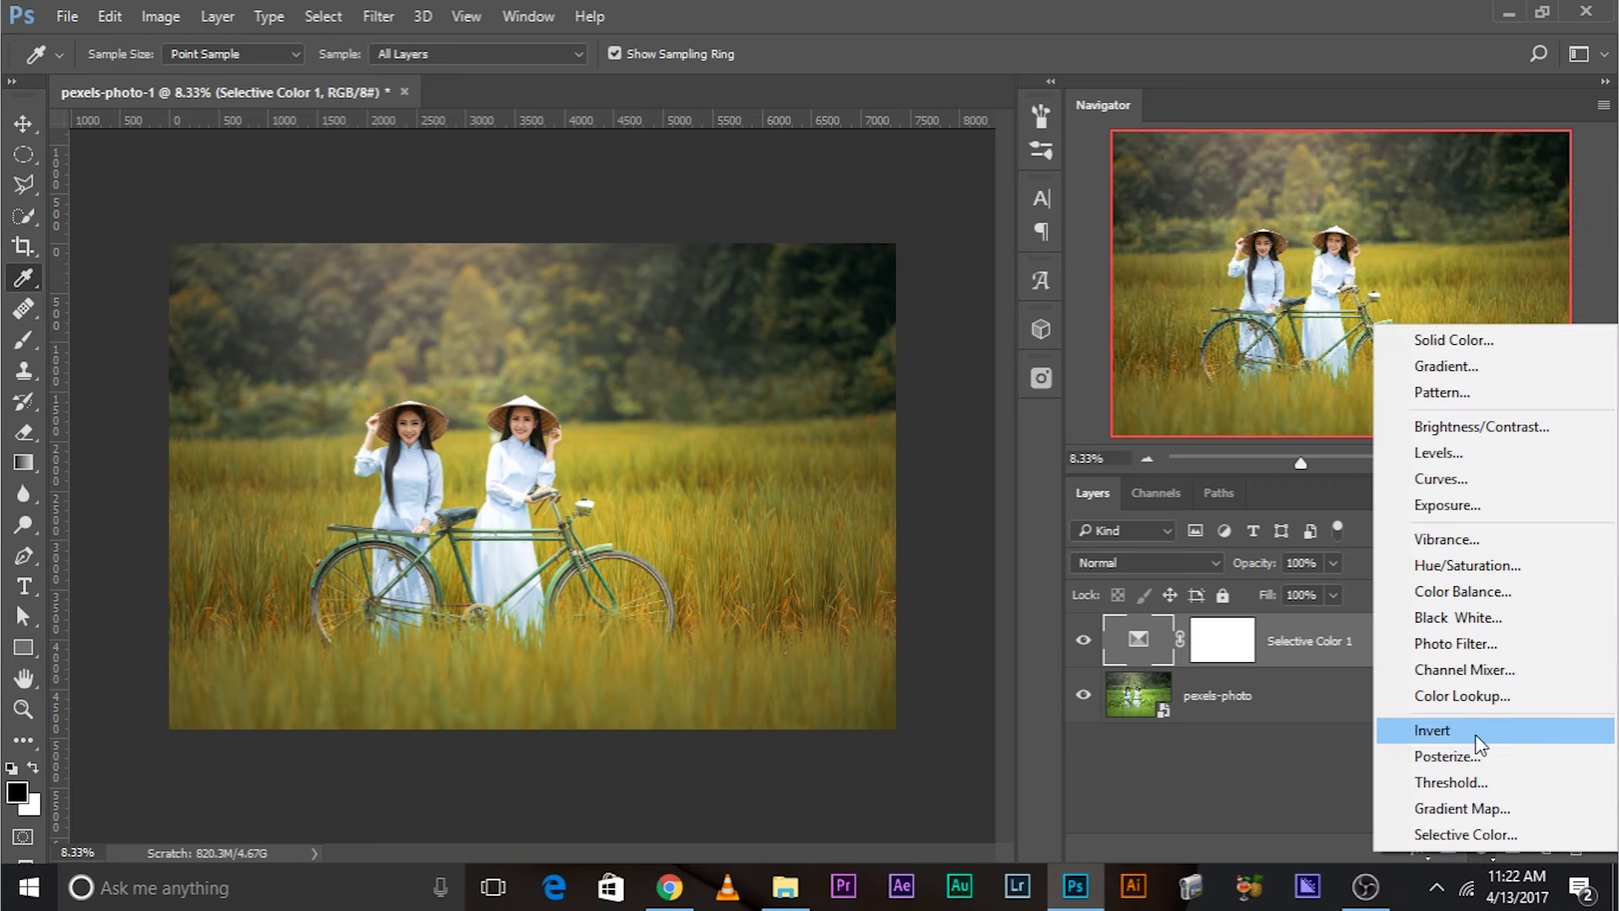
left_click(1443, 483)
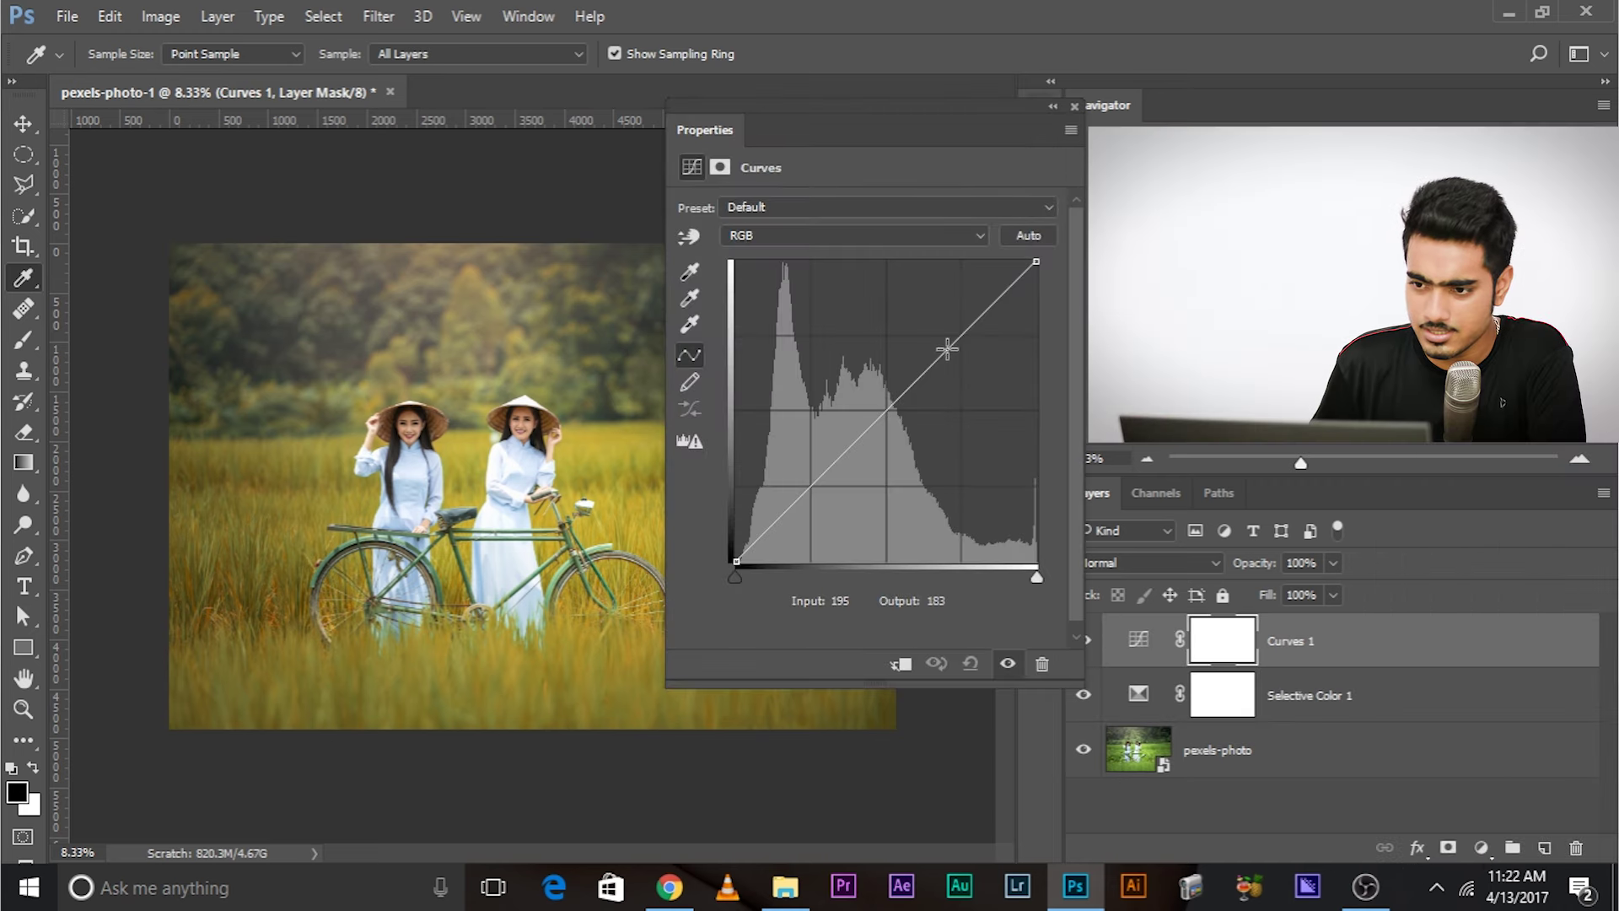
left_click_drag(947, 348, 934, 335)
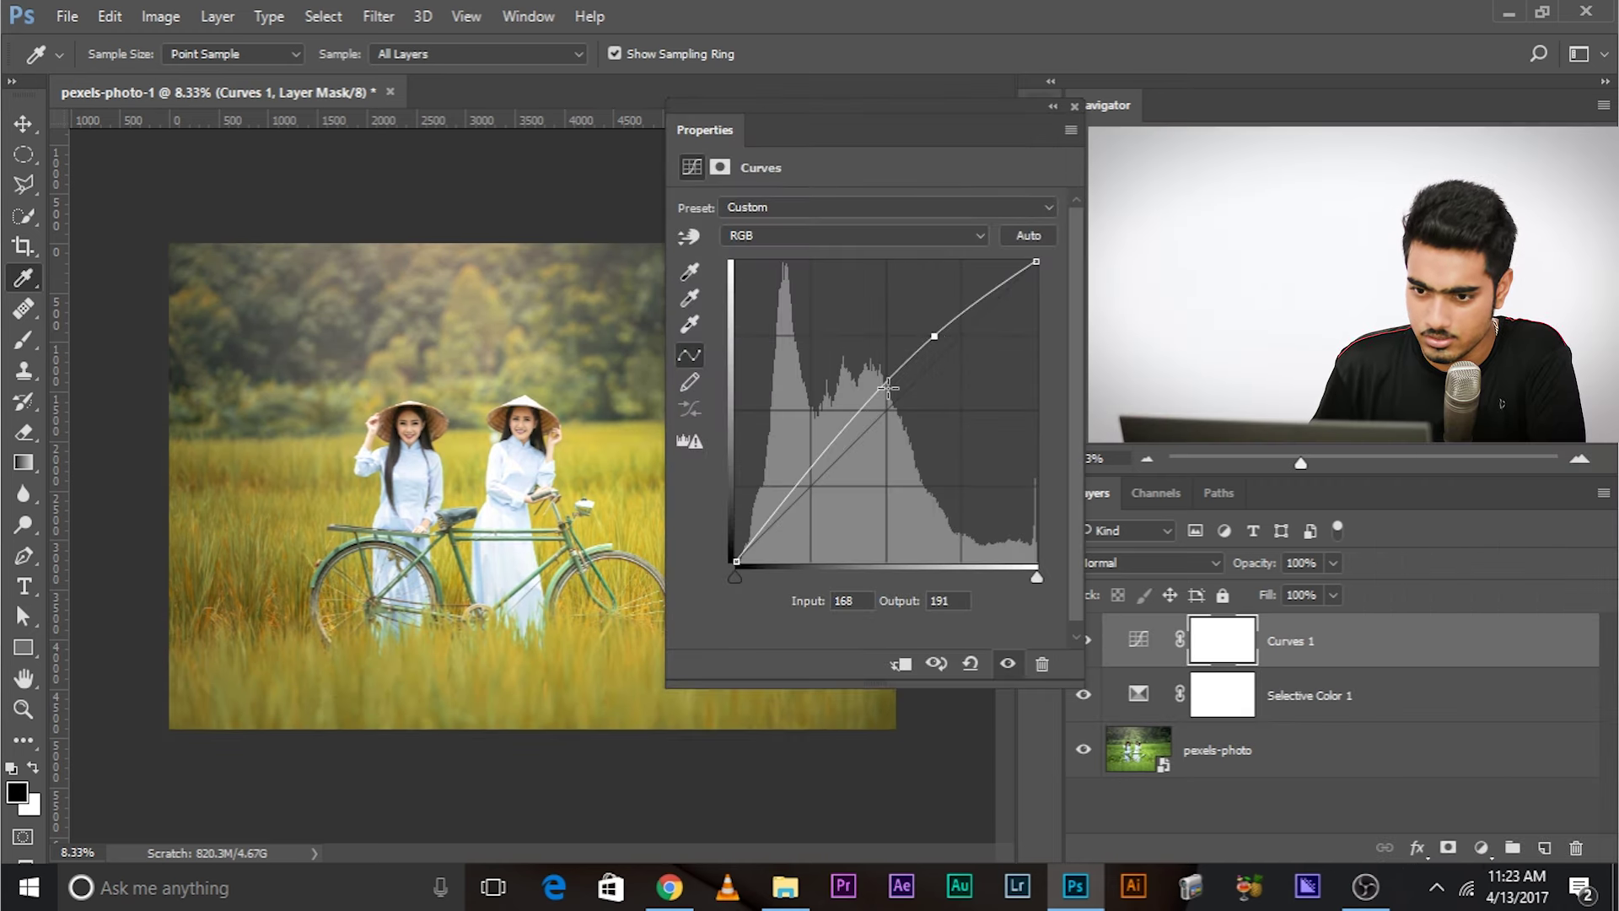
left_click_drag(887, 387, 892, 392)
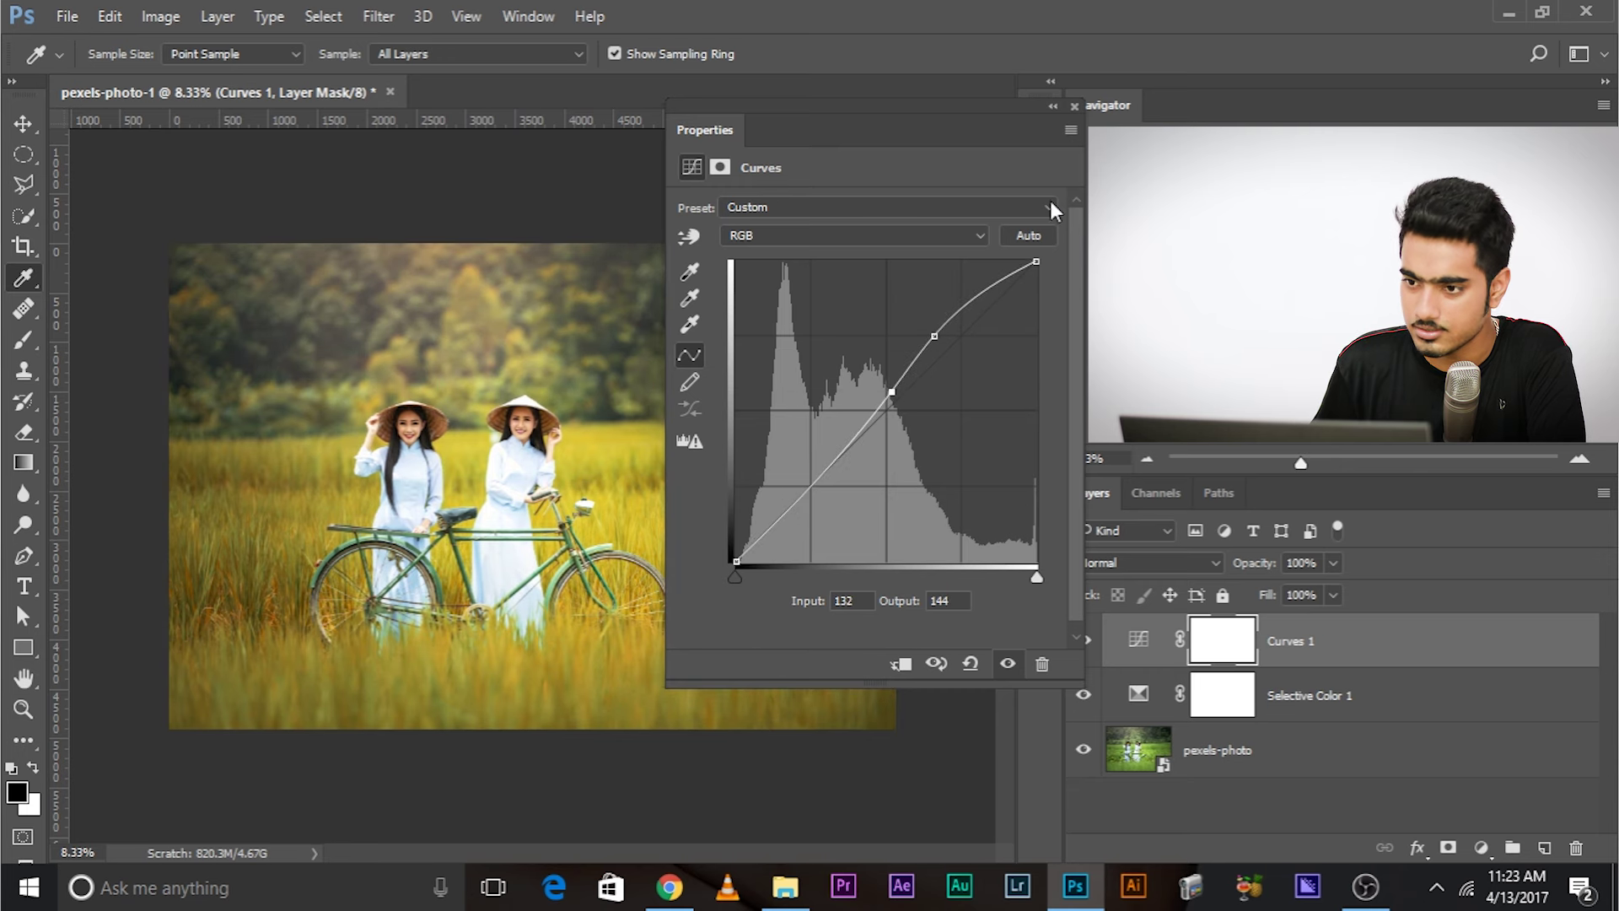
left_click(1072, 109)
left_click(1084, 640)
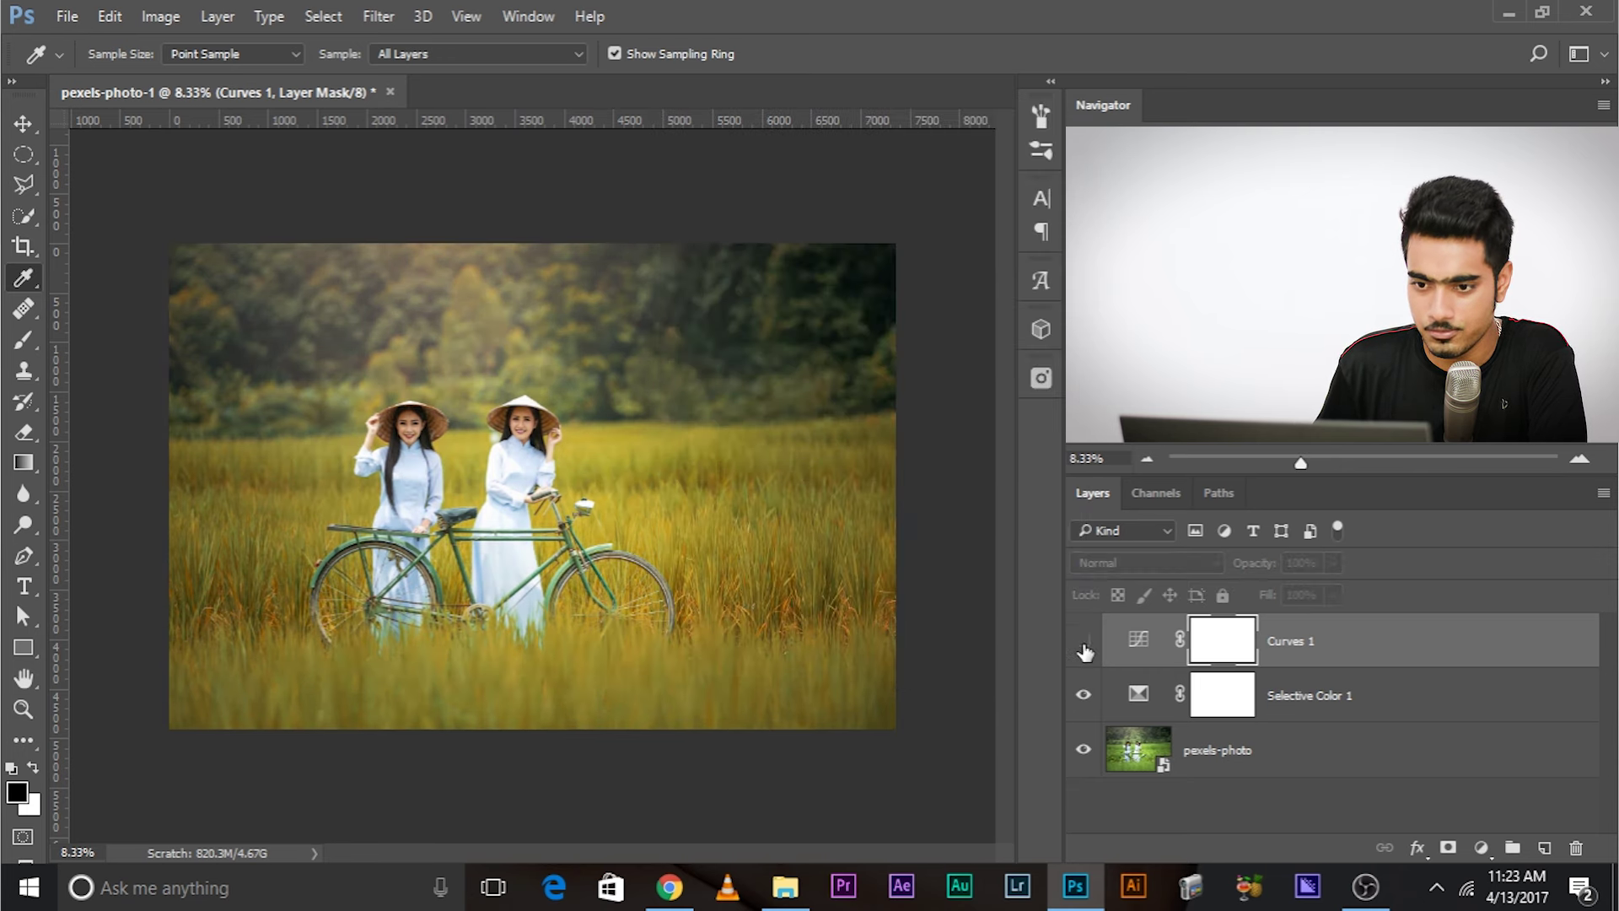
left_click(1084, 640)
Step: Group Selective Color 1 and Curves 1 into Group 1 and toggle it to compare
left_click(1351, 696, "shift")
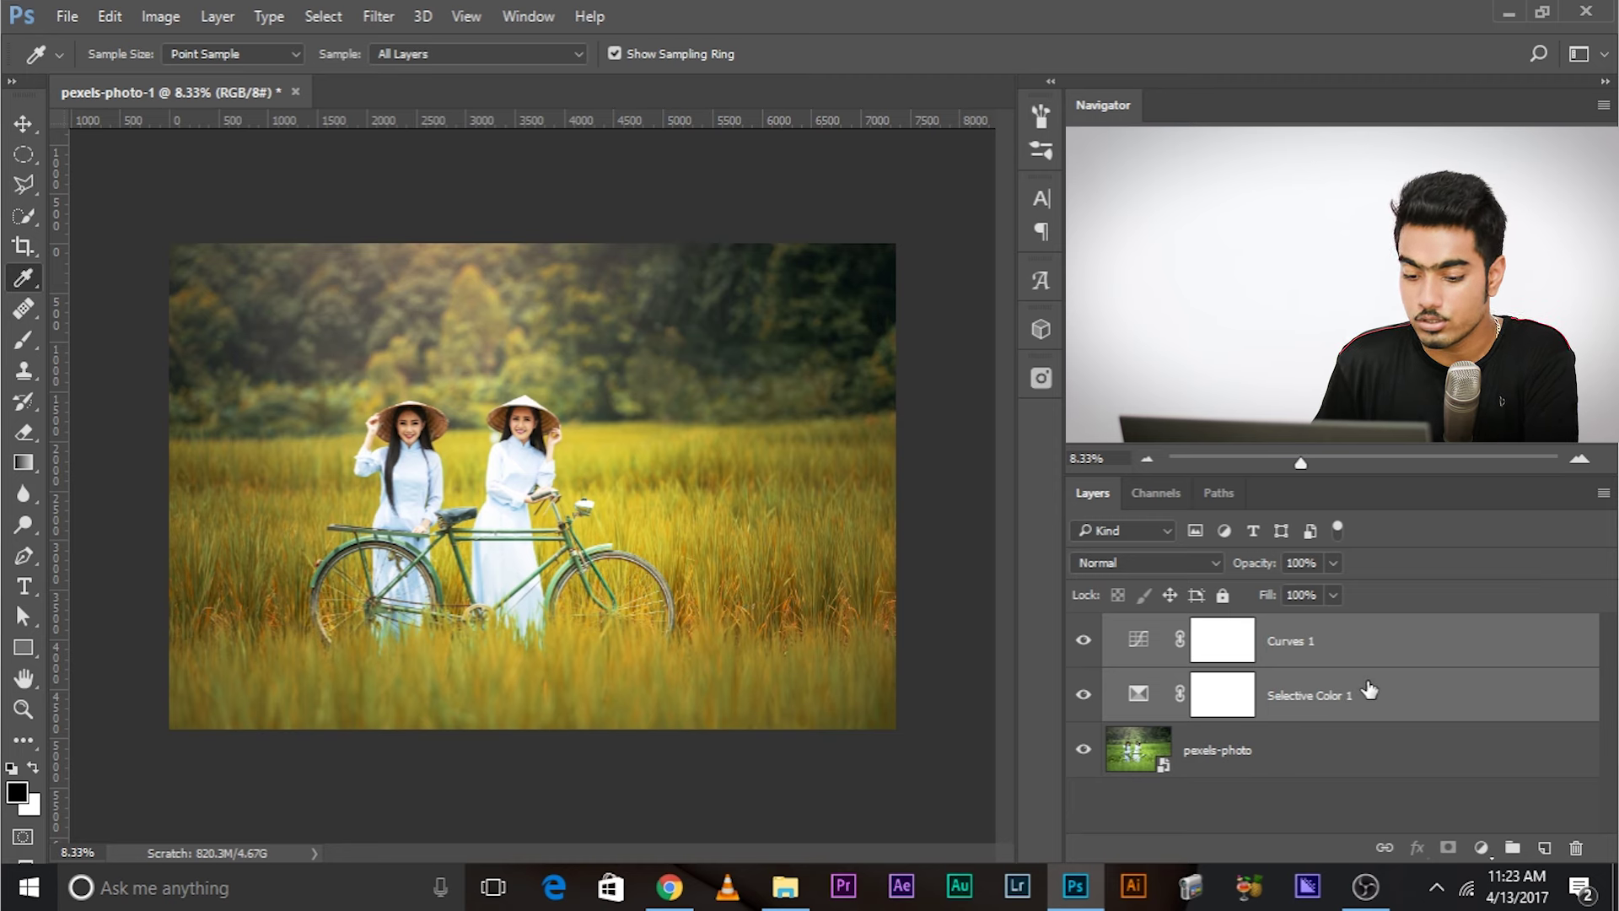
key("ctrl+g")
left_click(1084, 628)
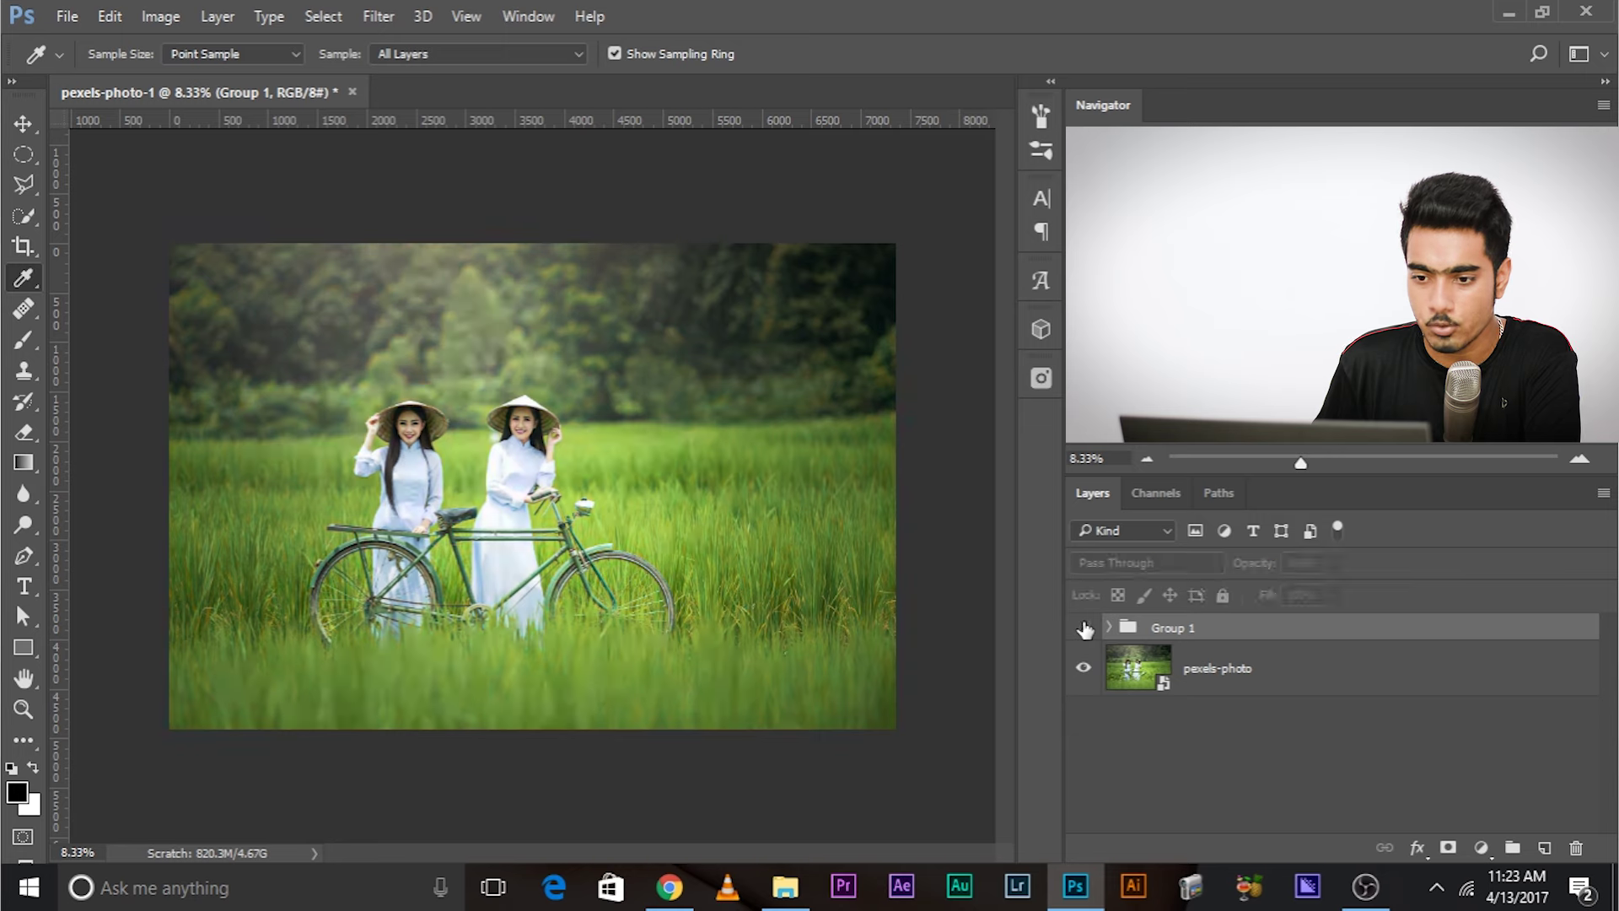
left_click(1085, 628)
Step: Delete Group 1 along with both of its adjustment layers
left_click(1108, 629)
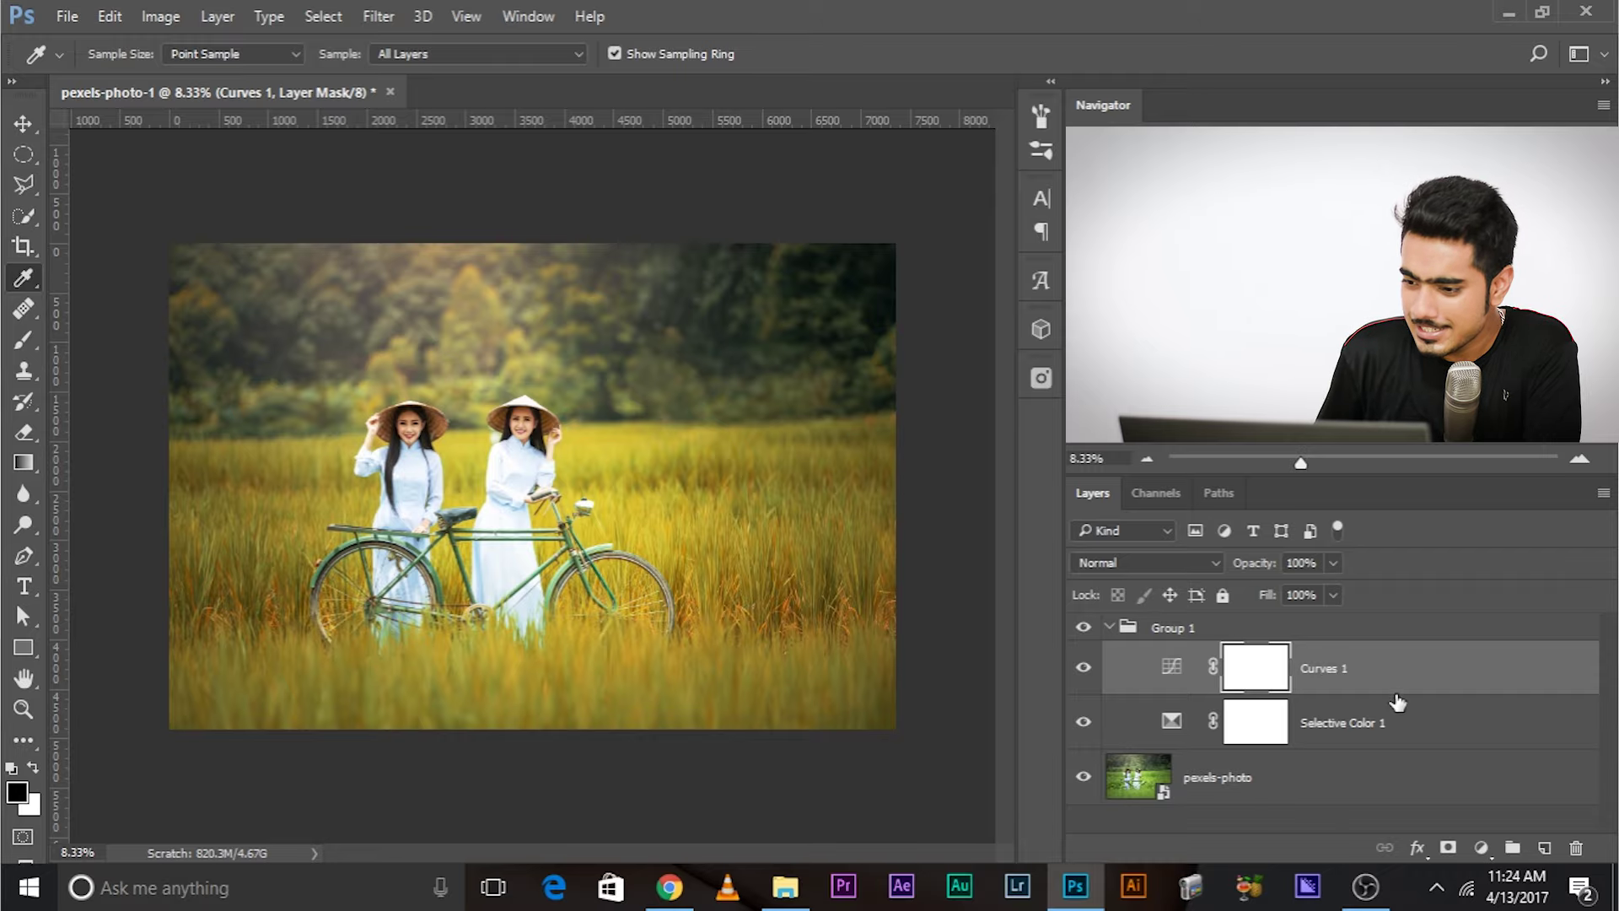
left_click(1396, 727, "shift")
left_click_drag(1364, 640, 1559, 837)
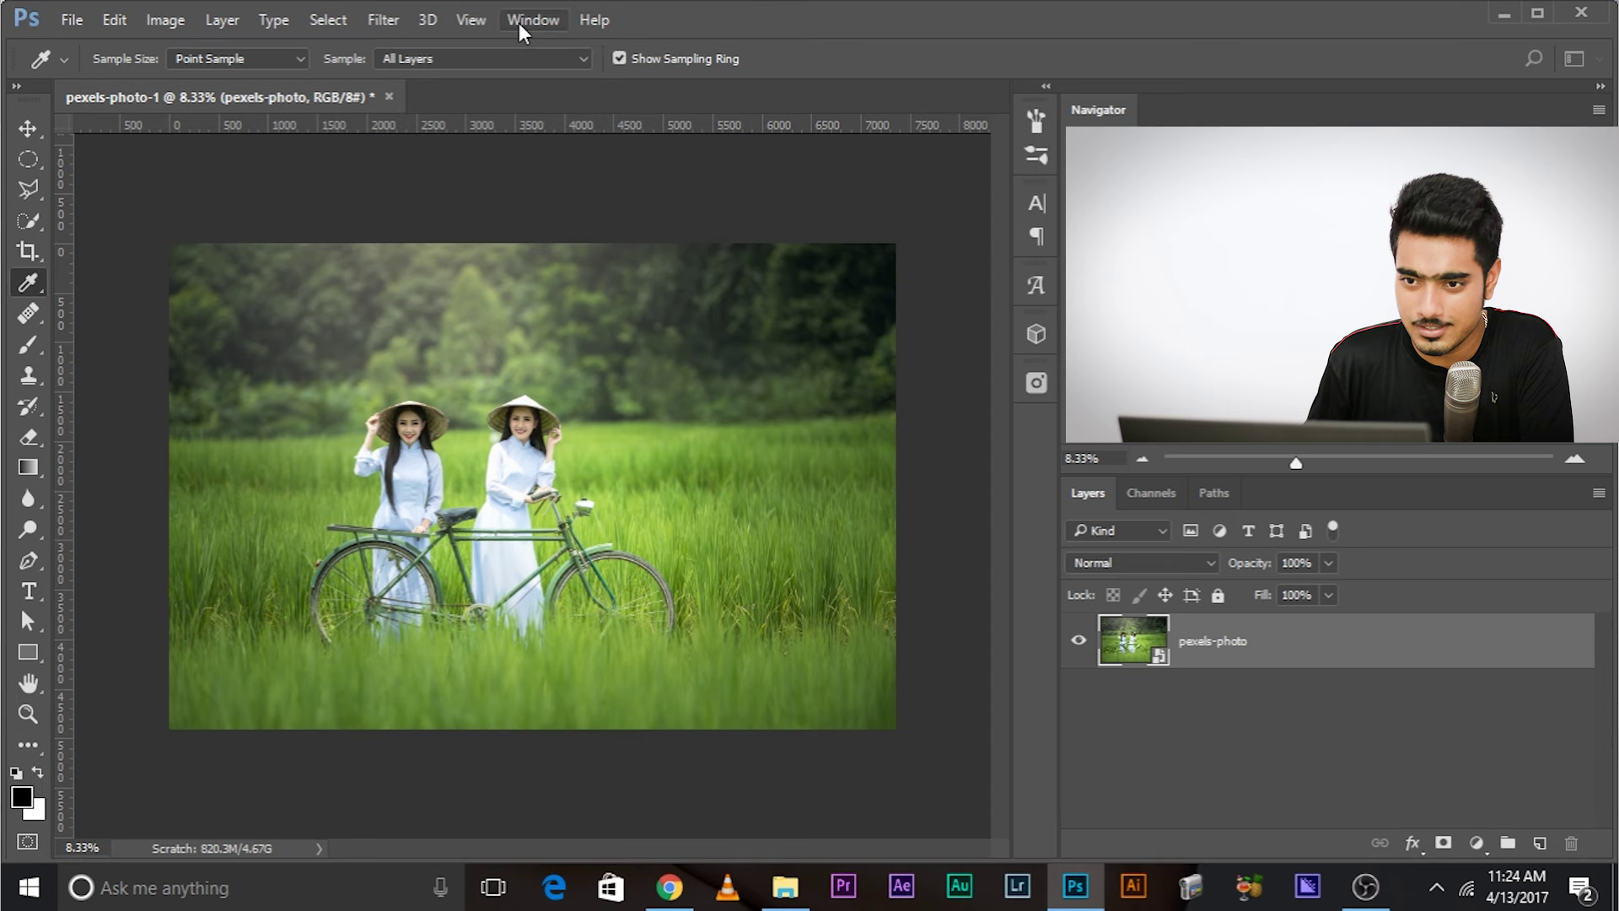
left_click(521, 20)
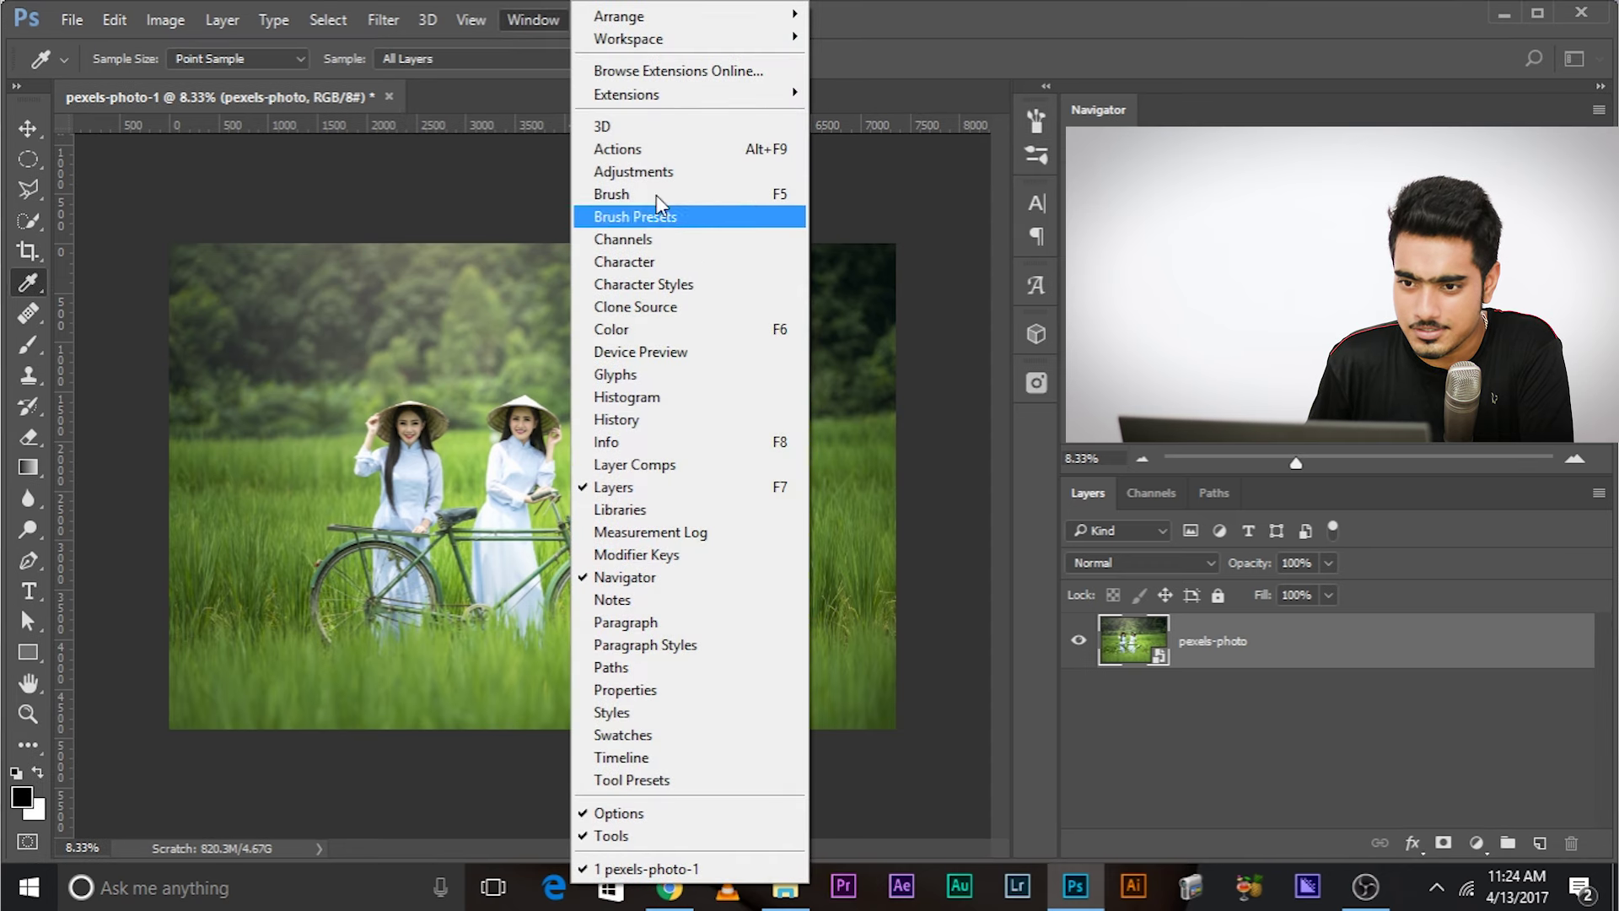
Step: Create a new action named Autumn in the Actions panel and start recording
left_click(648, 148)
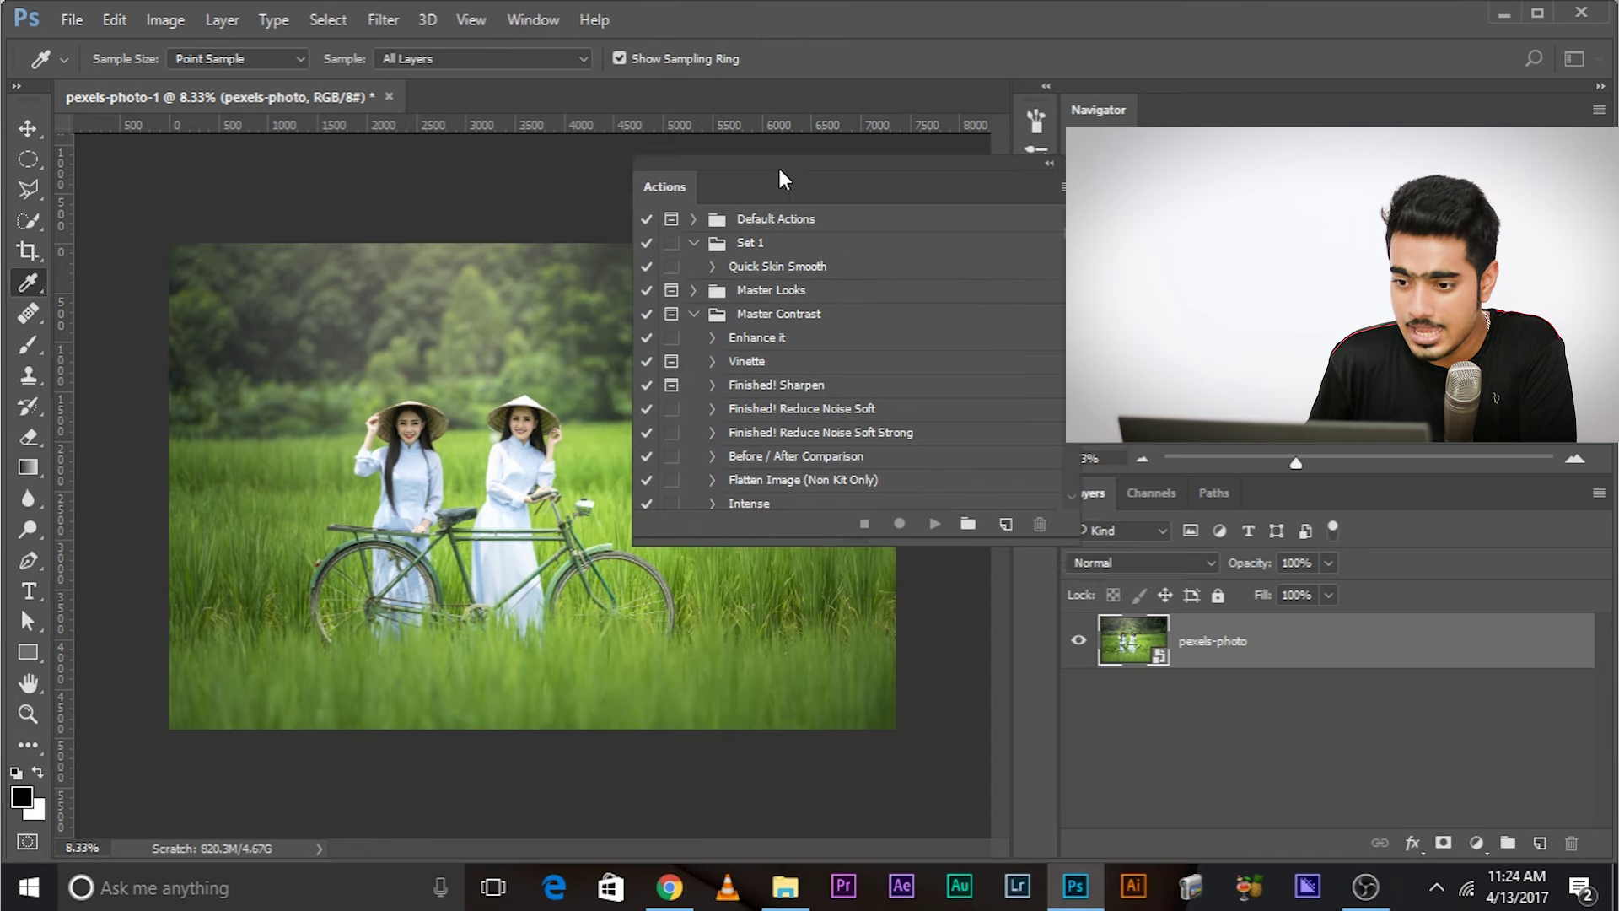
left_click_drag(780, 168, 695, 81)
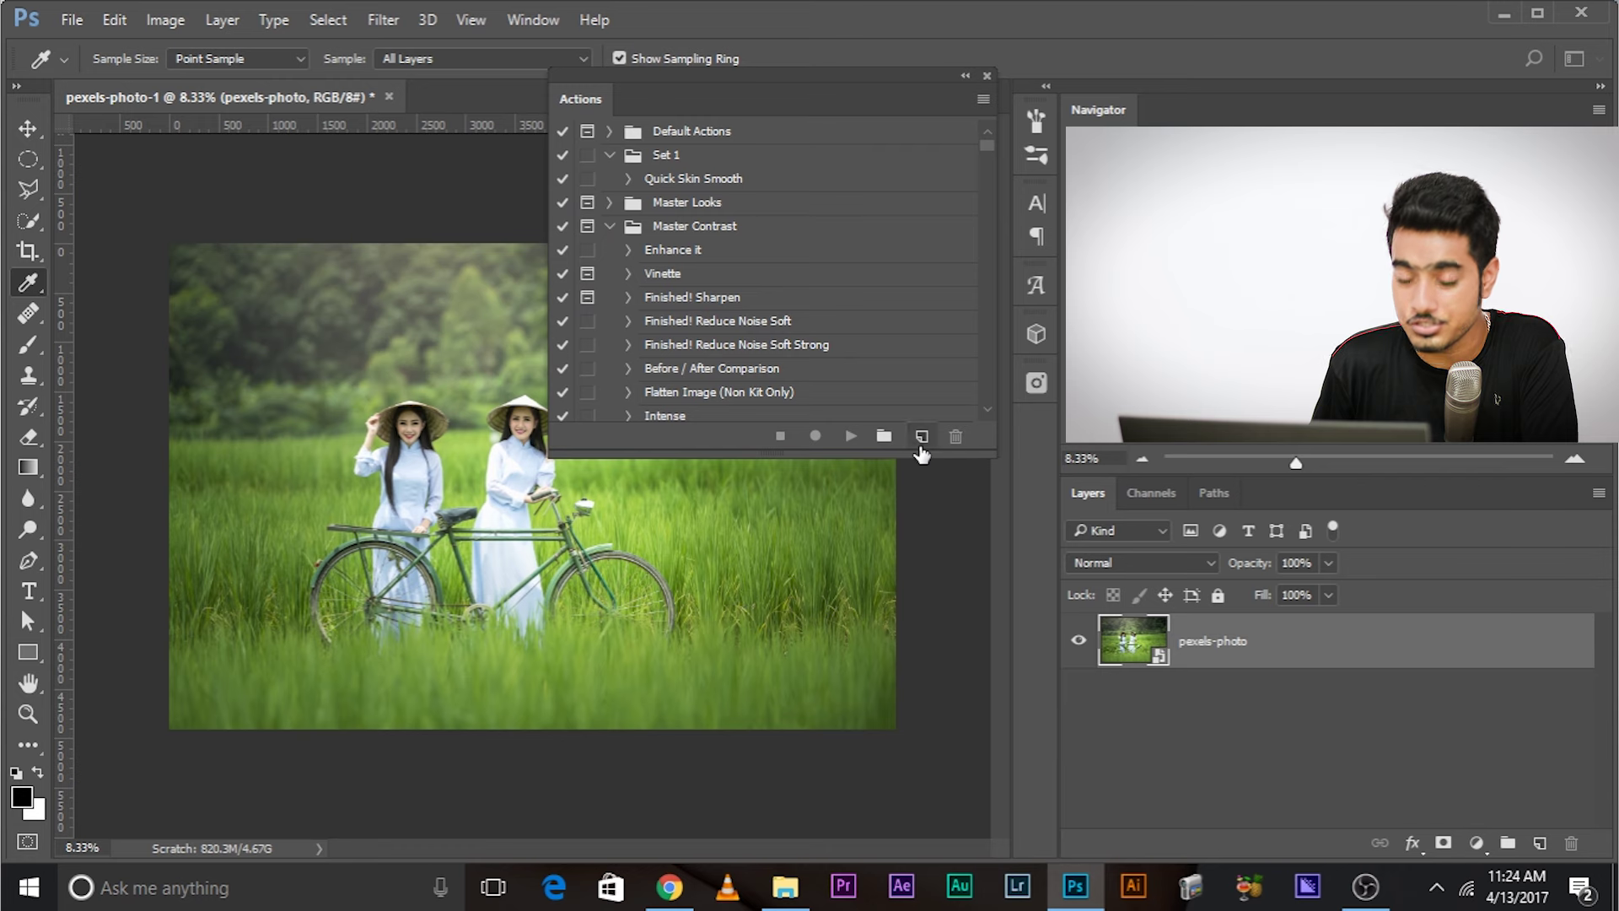
left_click(922, 436)
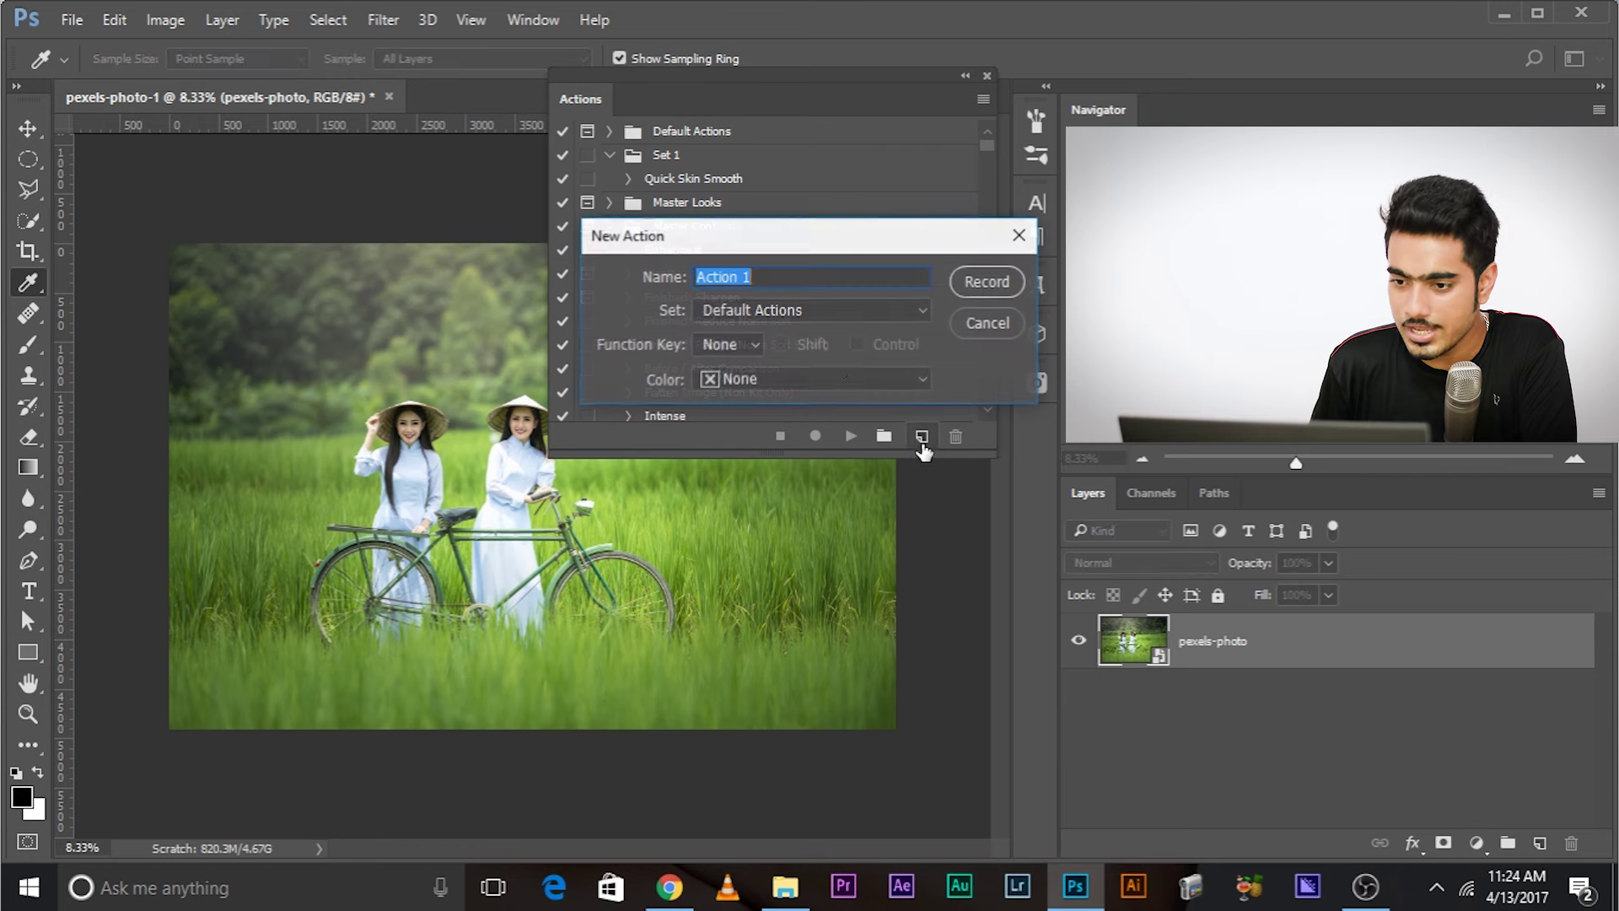
type("Autumn")
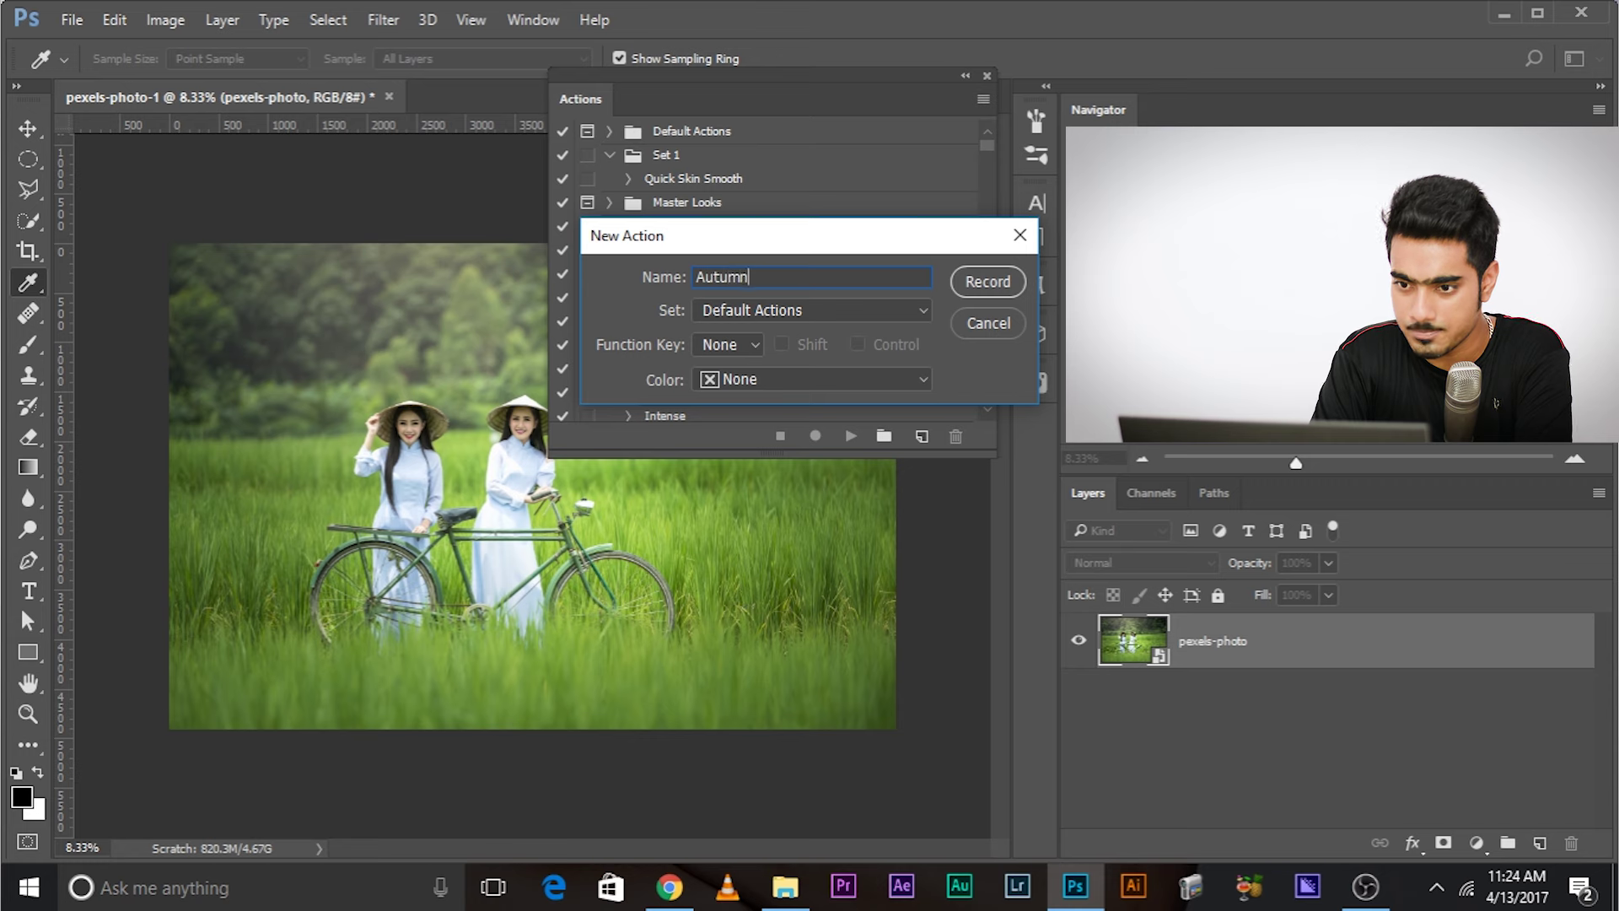
left_click(987, 283)
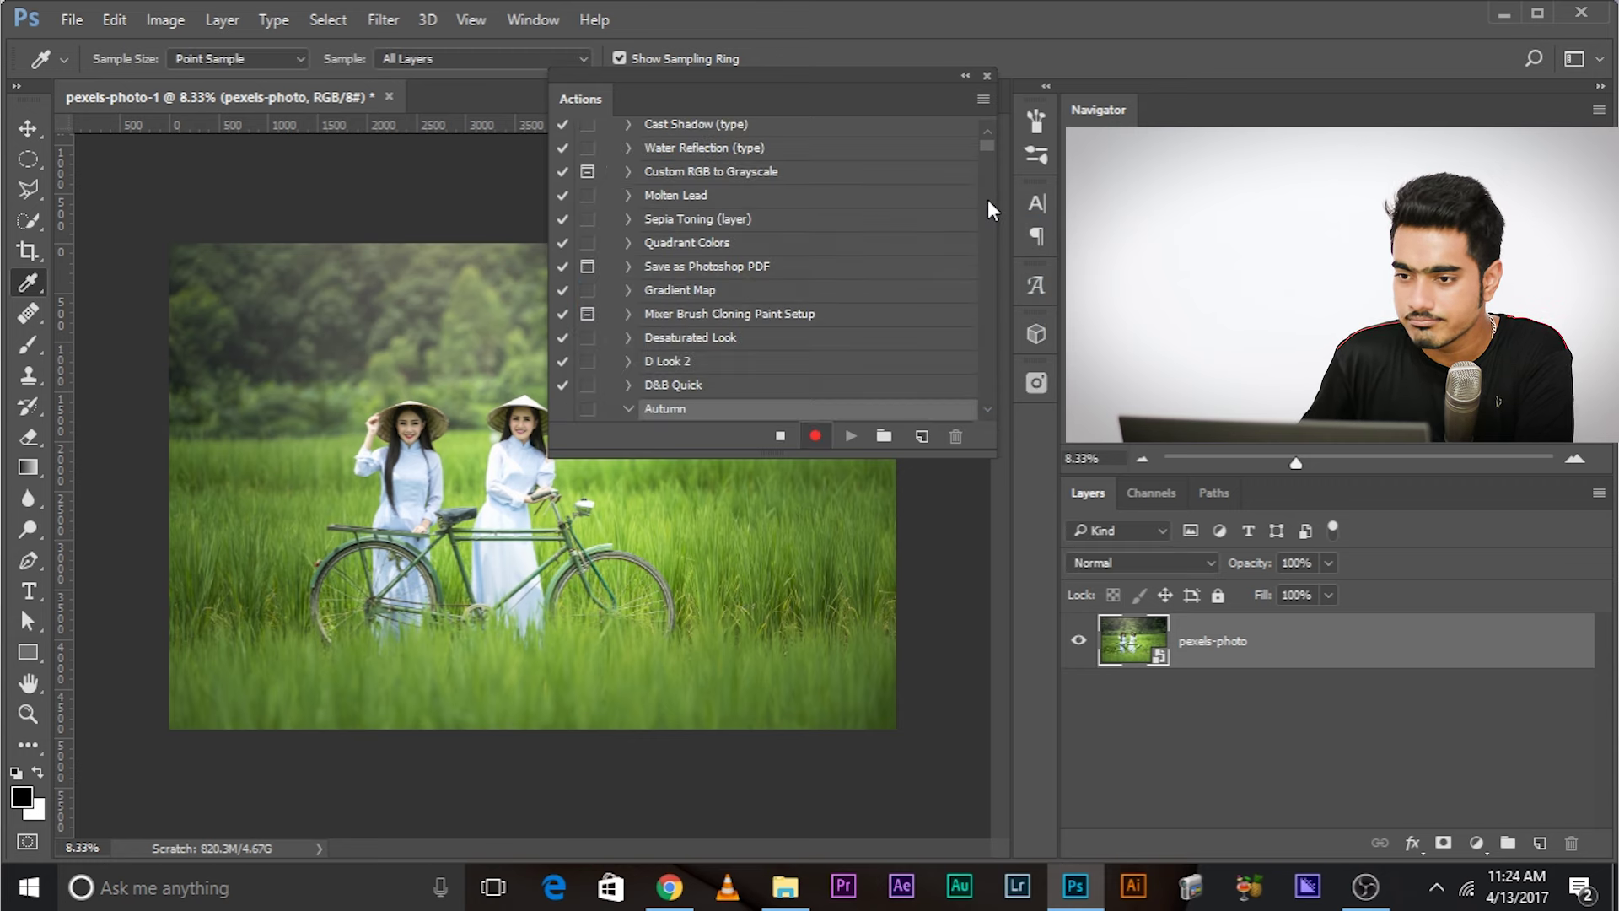
left_click_drag(969, 91, 341, 674)
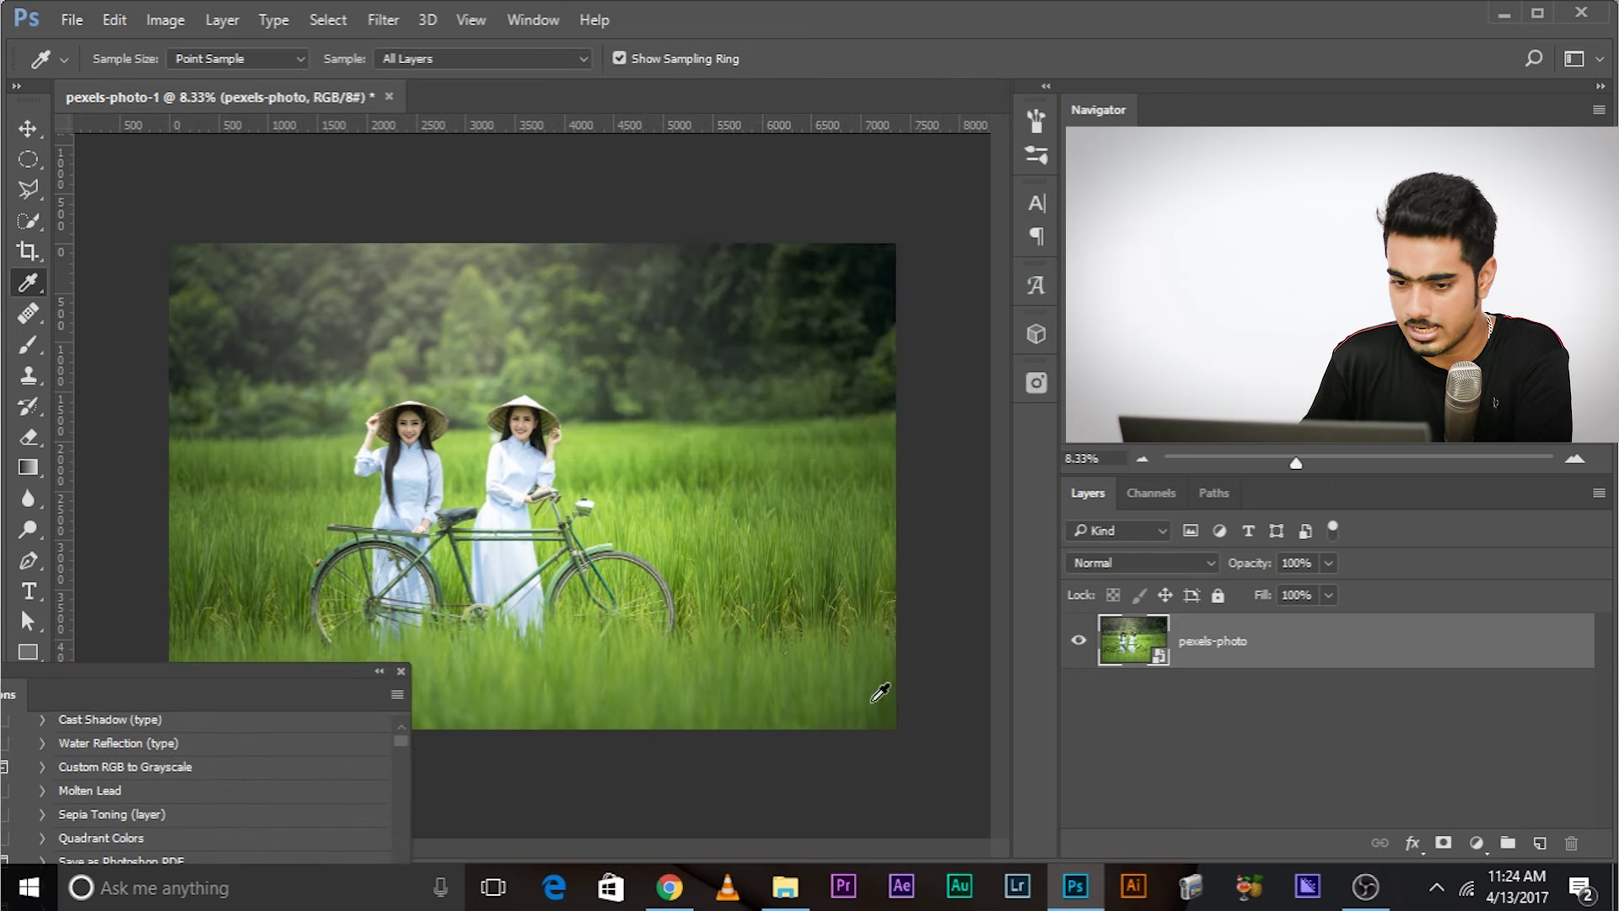
Step: Add a Selective Color layer with Yellows at Cyan -100, Magenta +33, Yellow +40
left_click(1474, 845)
left_click(1491, 826)
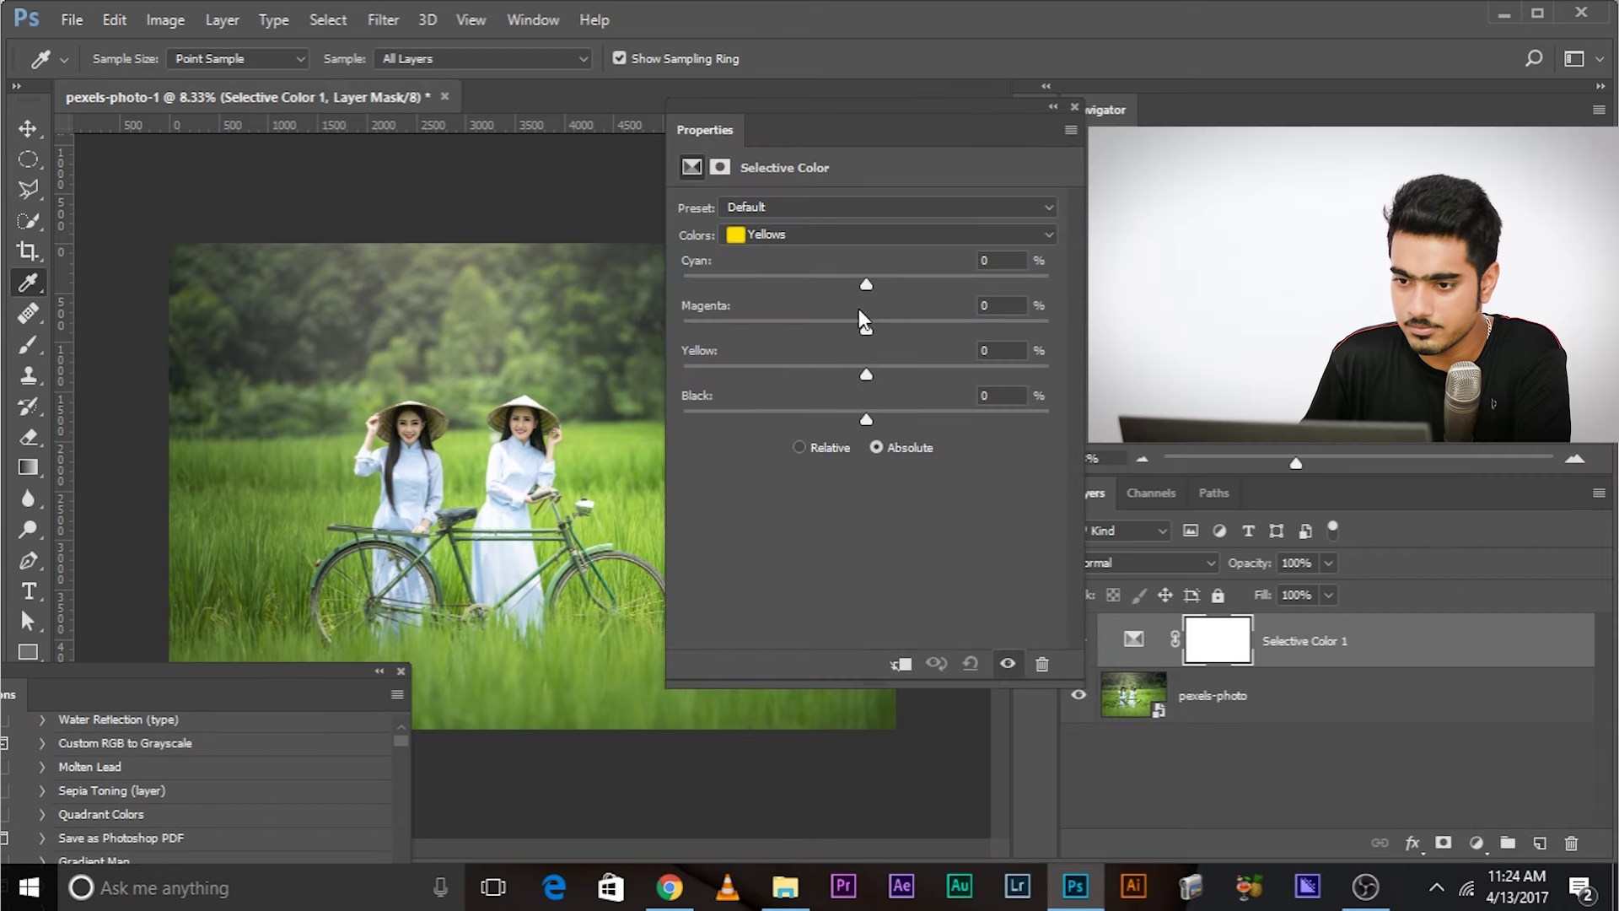
left_click_drag(866, 284, 463, 270)
left_click_drag(866, 329, 926, 329)
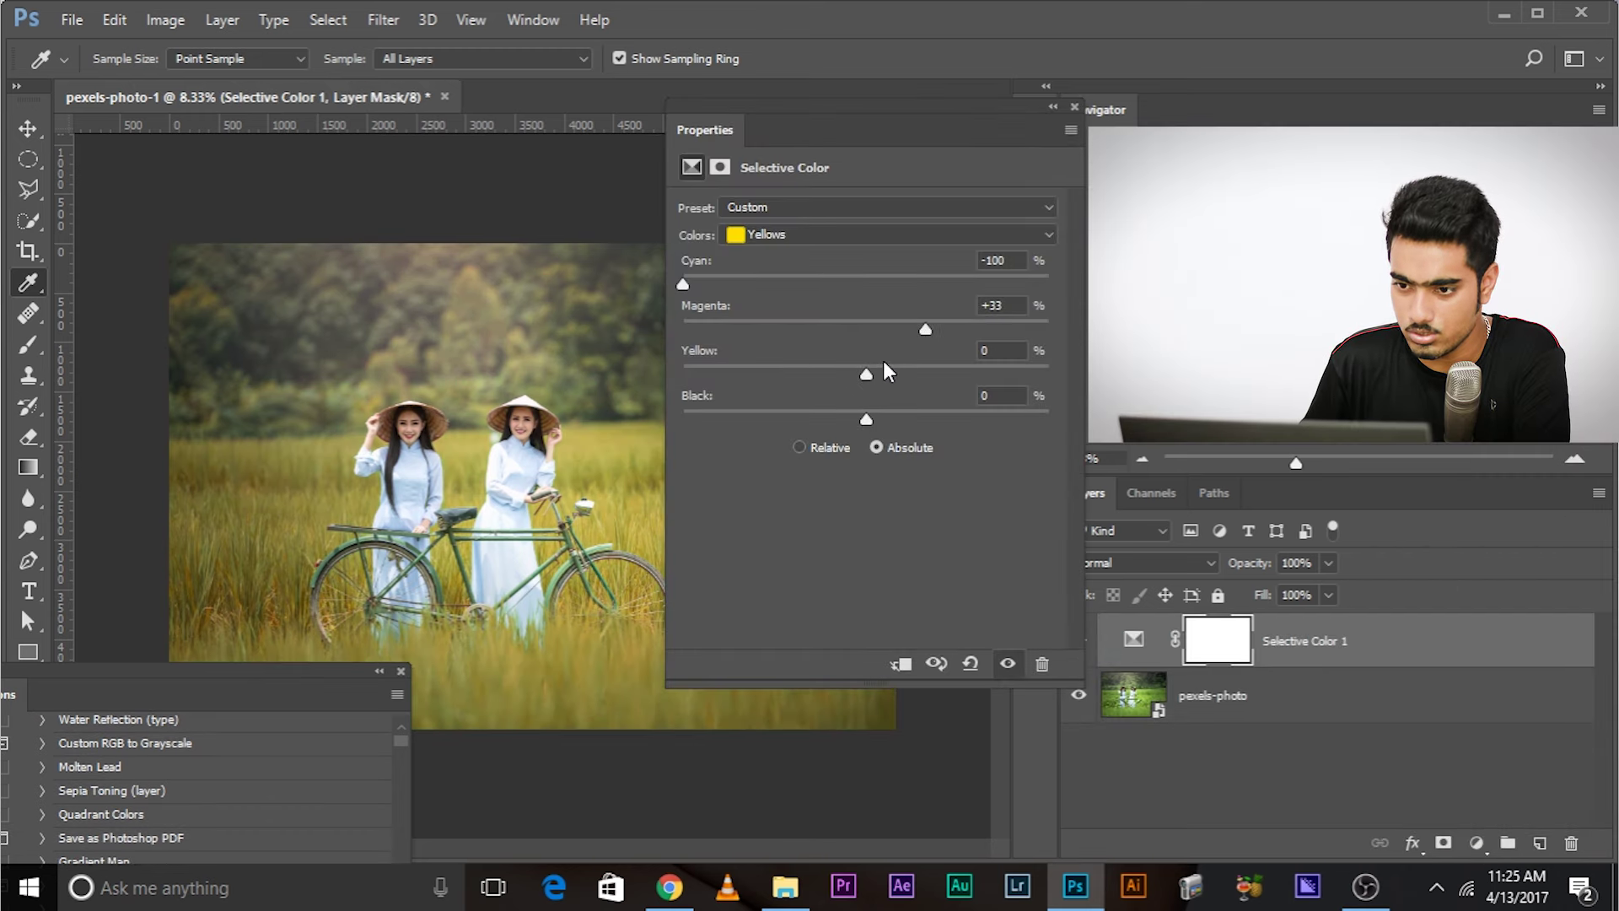
left_click_drag(866, 372, 939, 371)
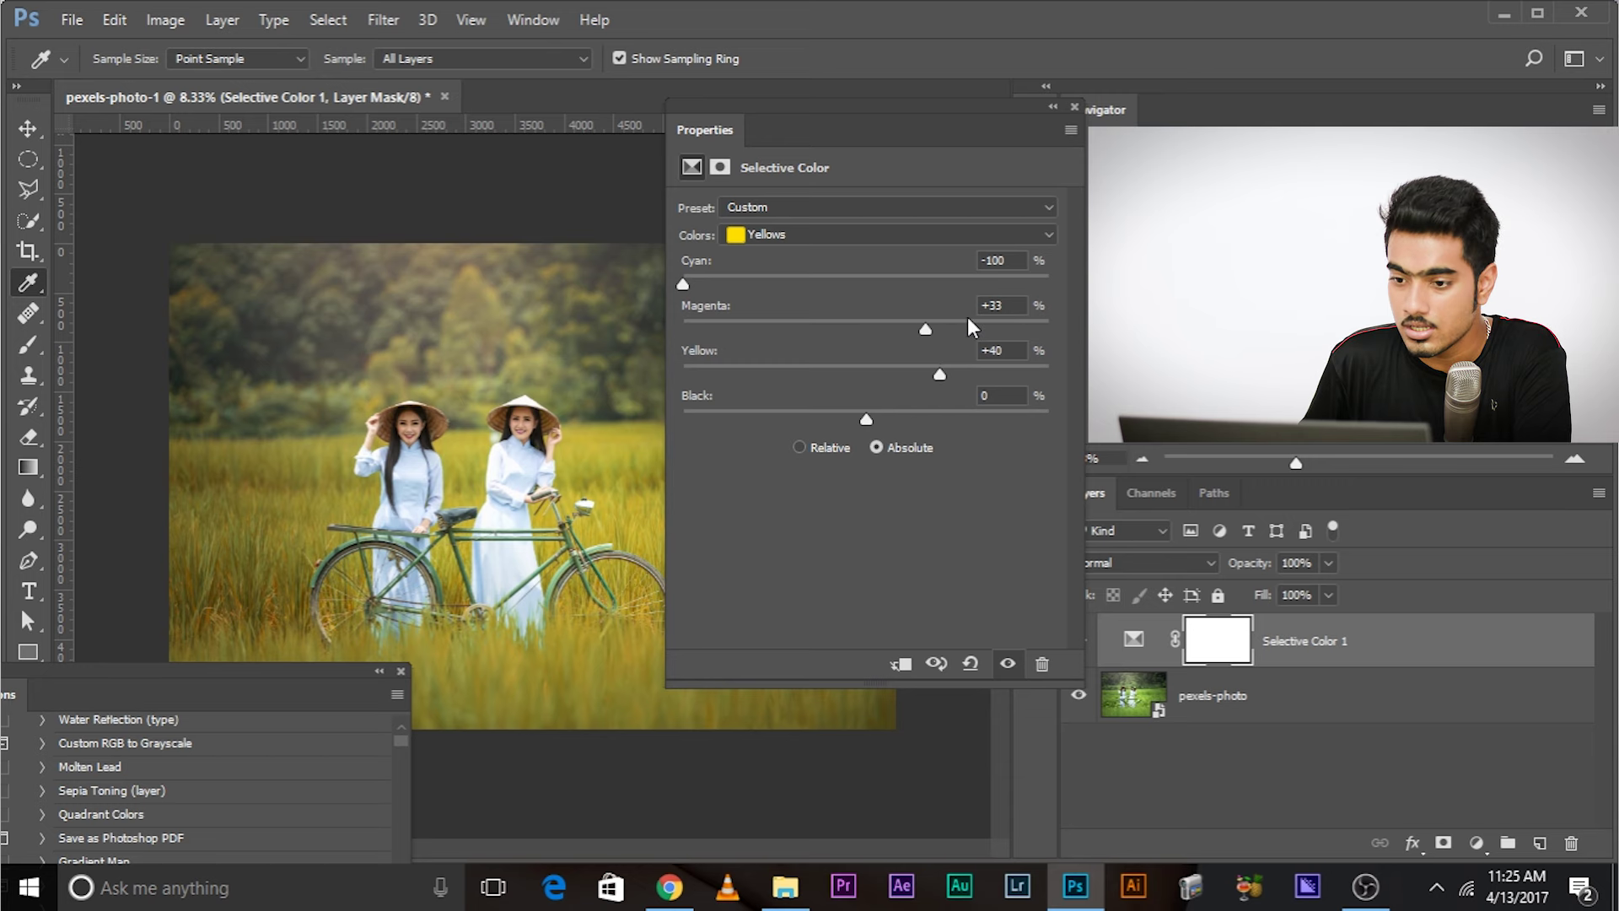
left_click(1071, 108)
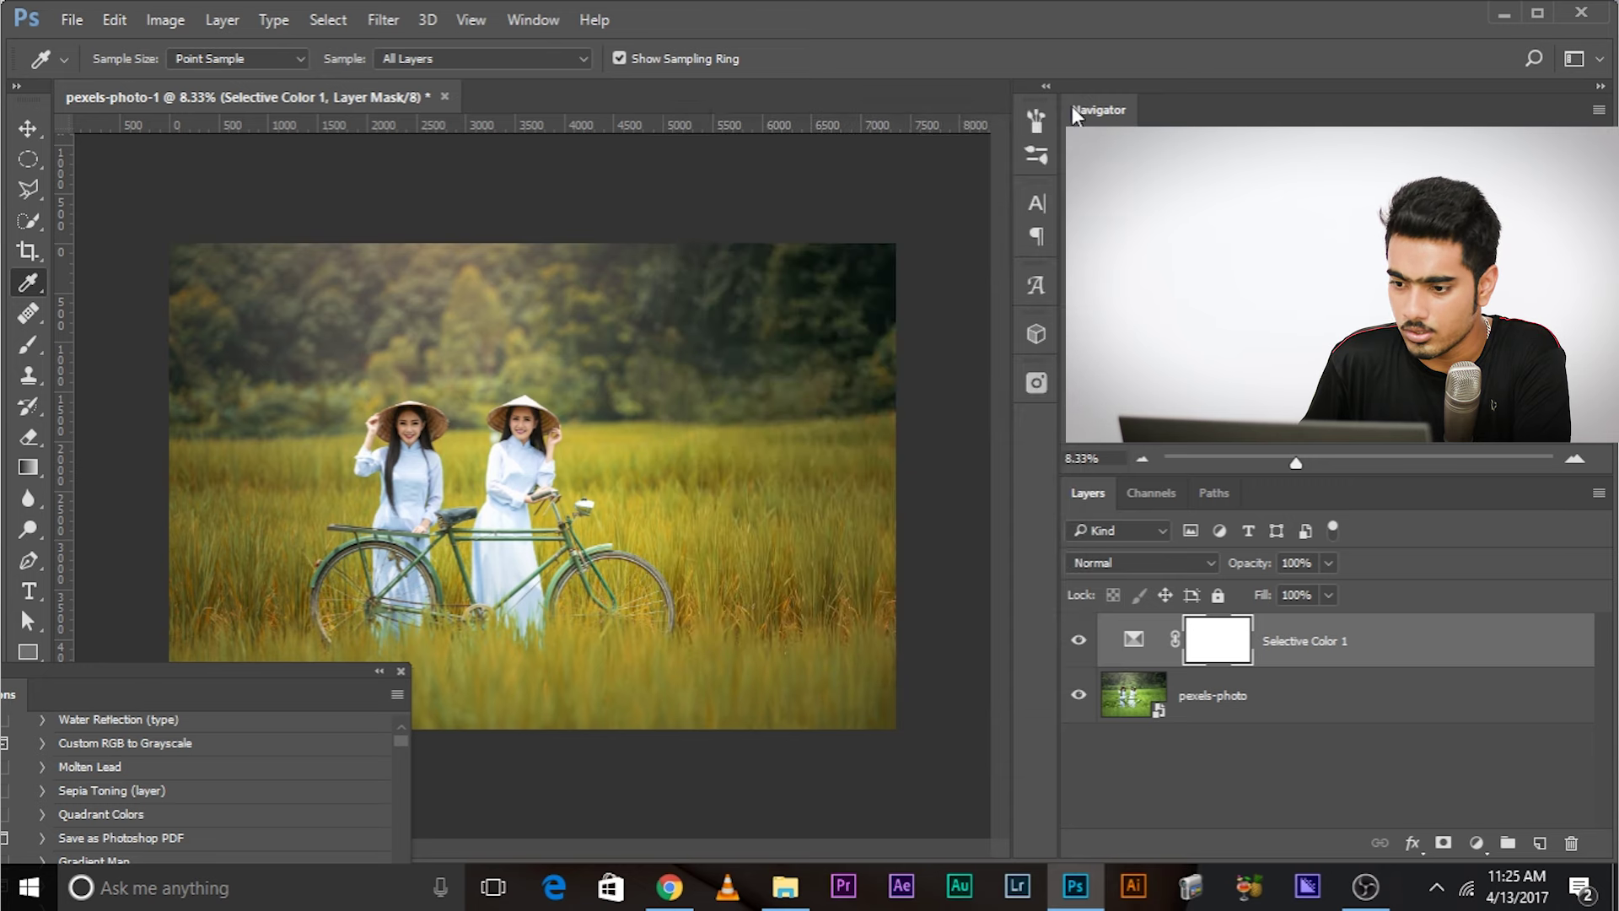
Step: Add a Curves layer with a raised midtone point, then bring the Actions panel over the canvas
left_click(1478, 846)
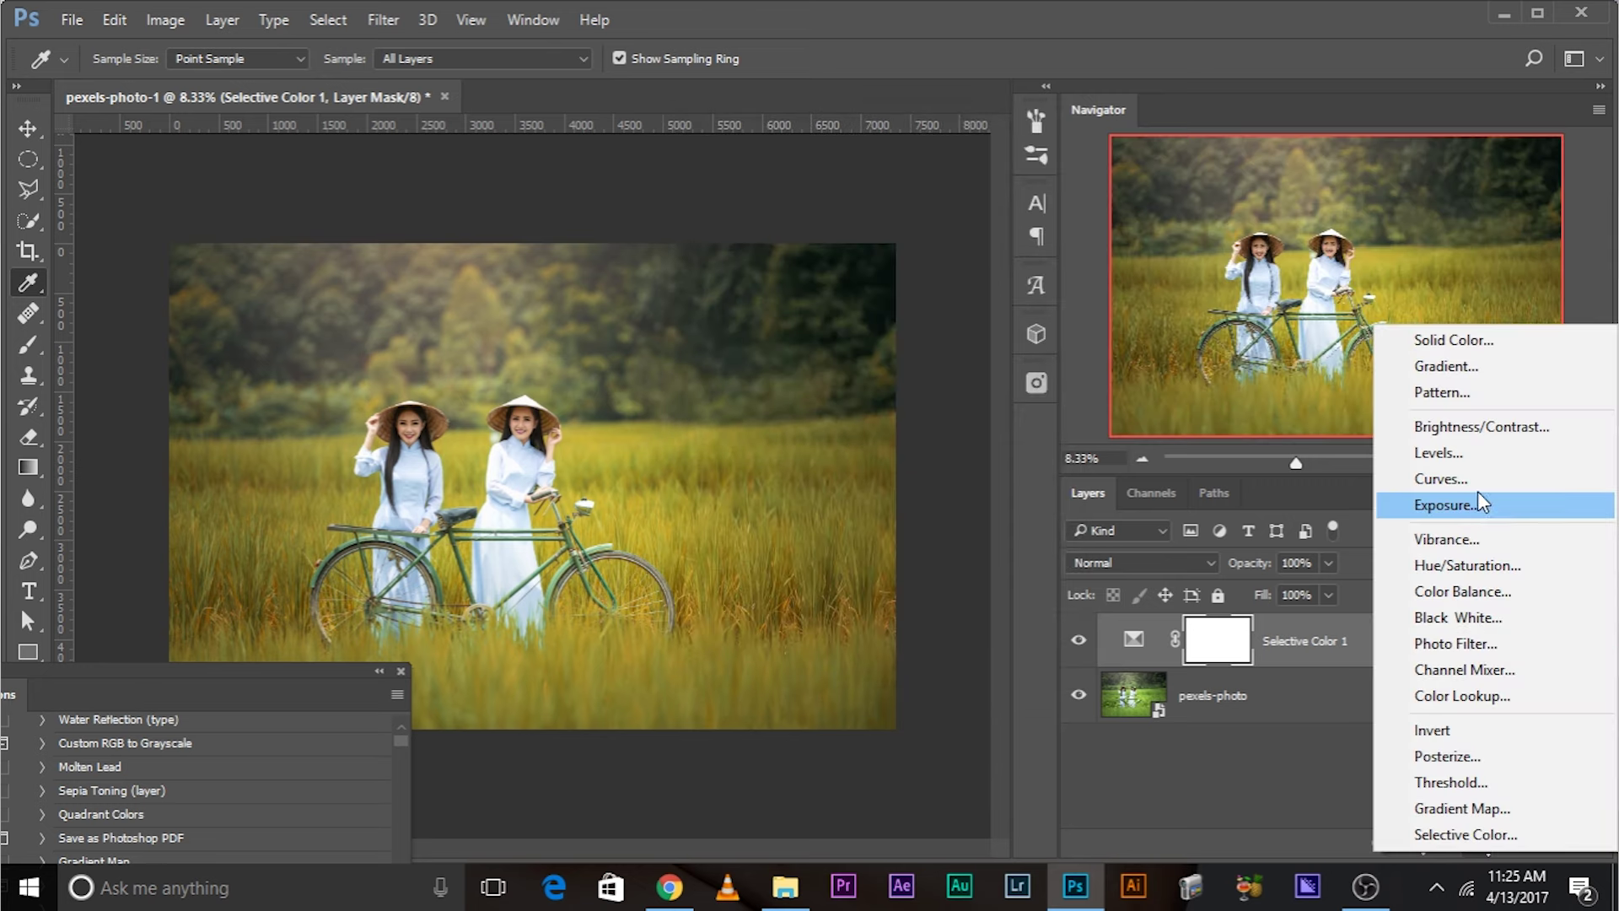
left_click(1441, 478)
left_click_drag(945, 353, 903, 385)
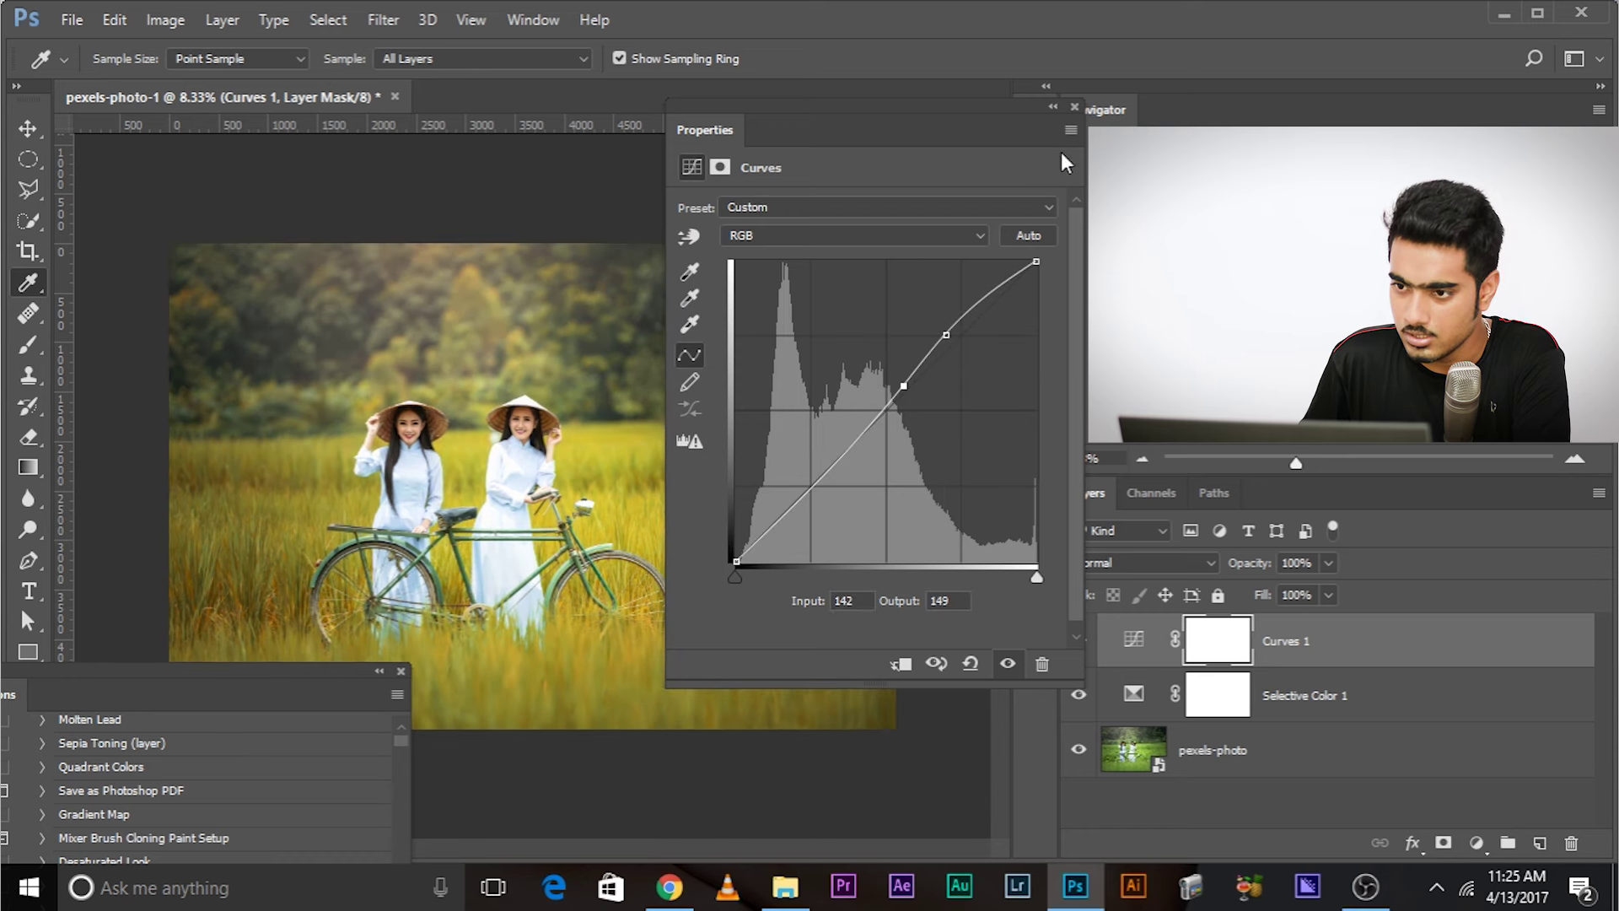
left_click(1075, 108)
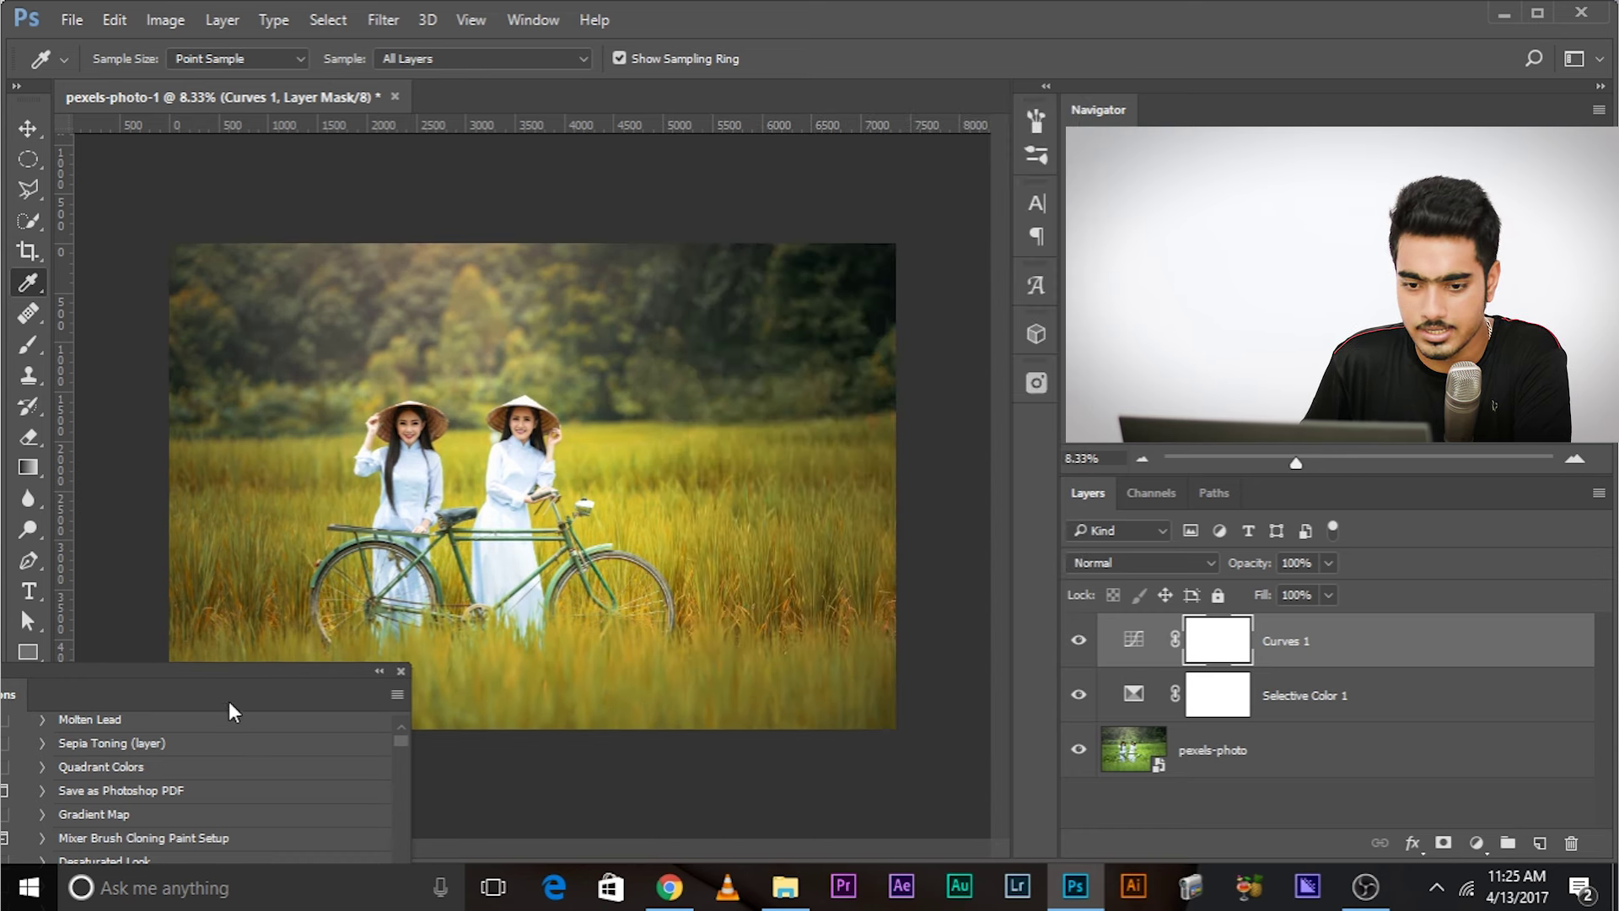
left_click_drag(232, 705, 507, 208)
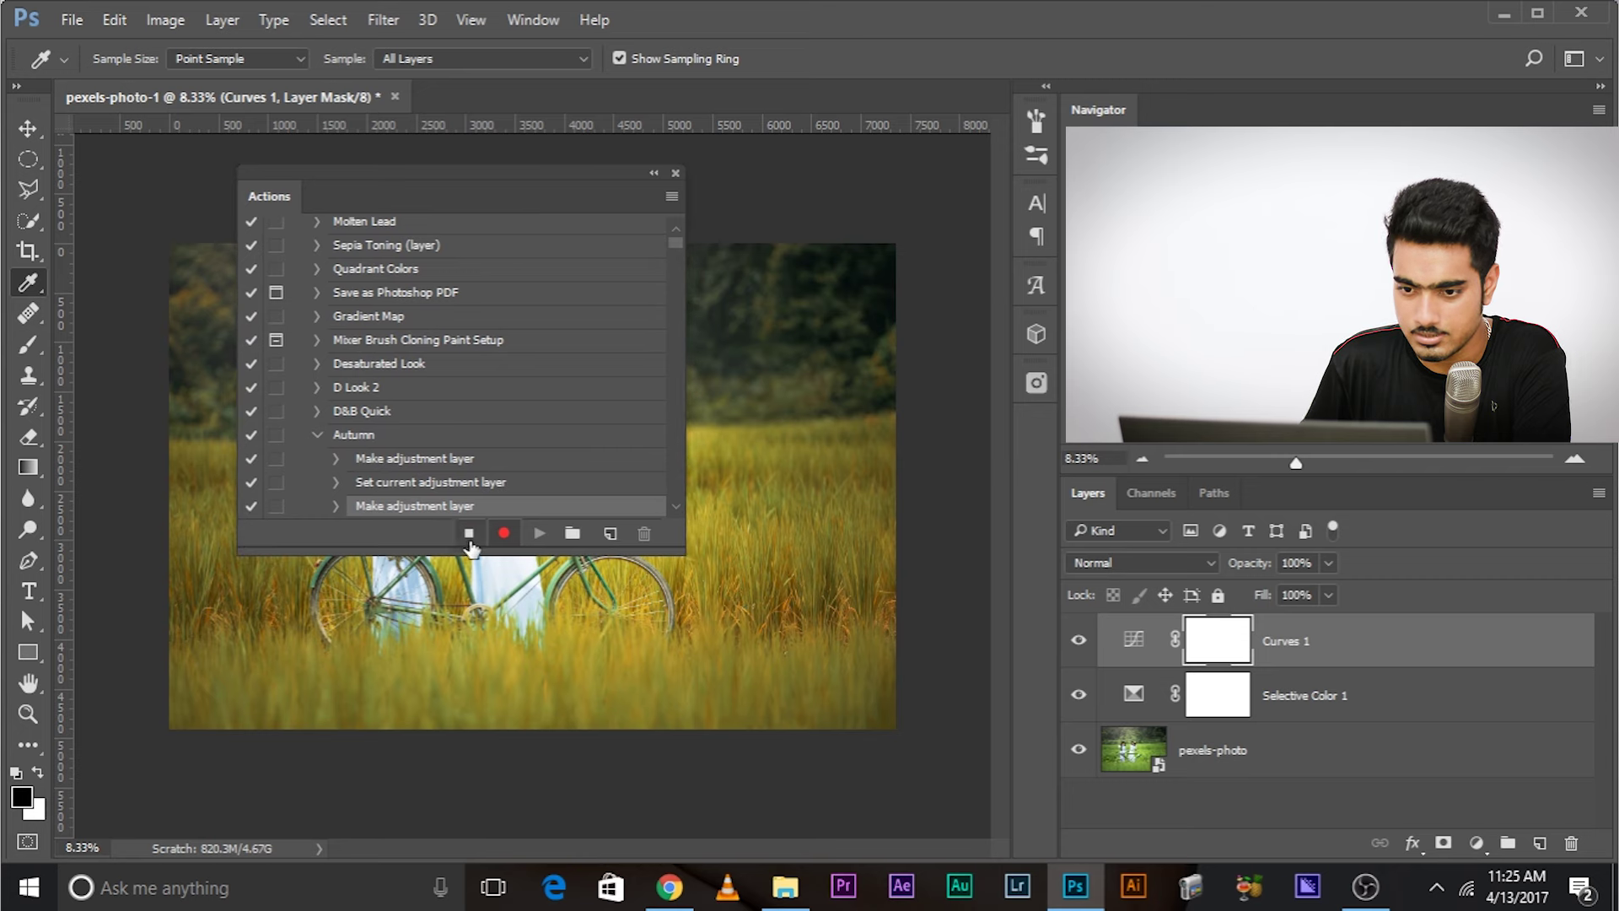
Step: Stop recording the Autumn action and delete both adjustment layers
left_click(469, 533)
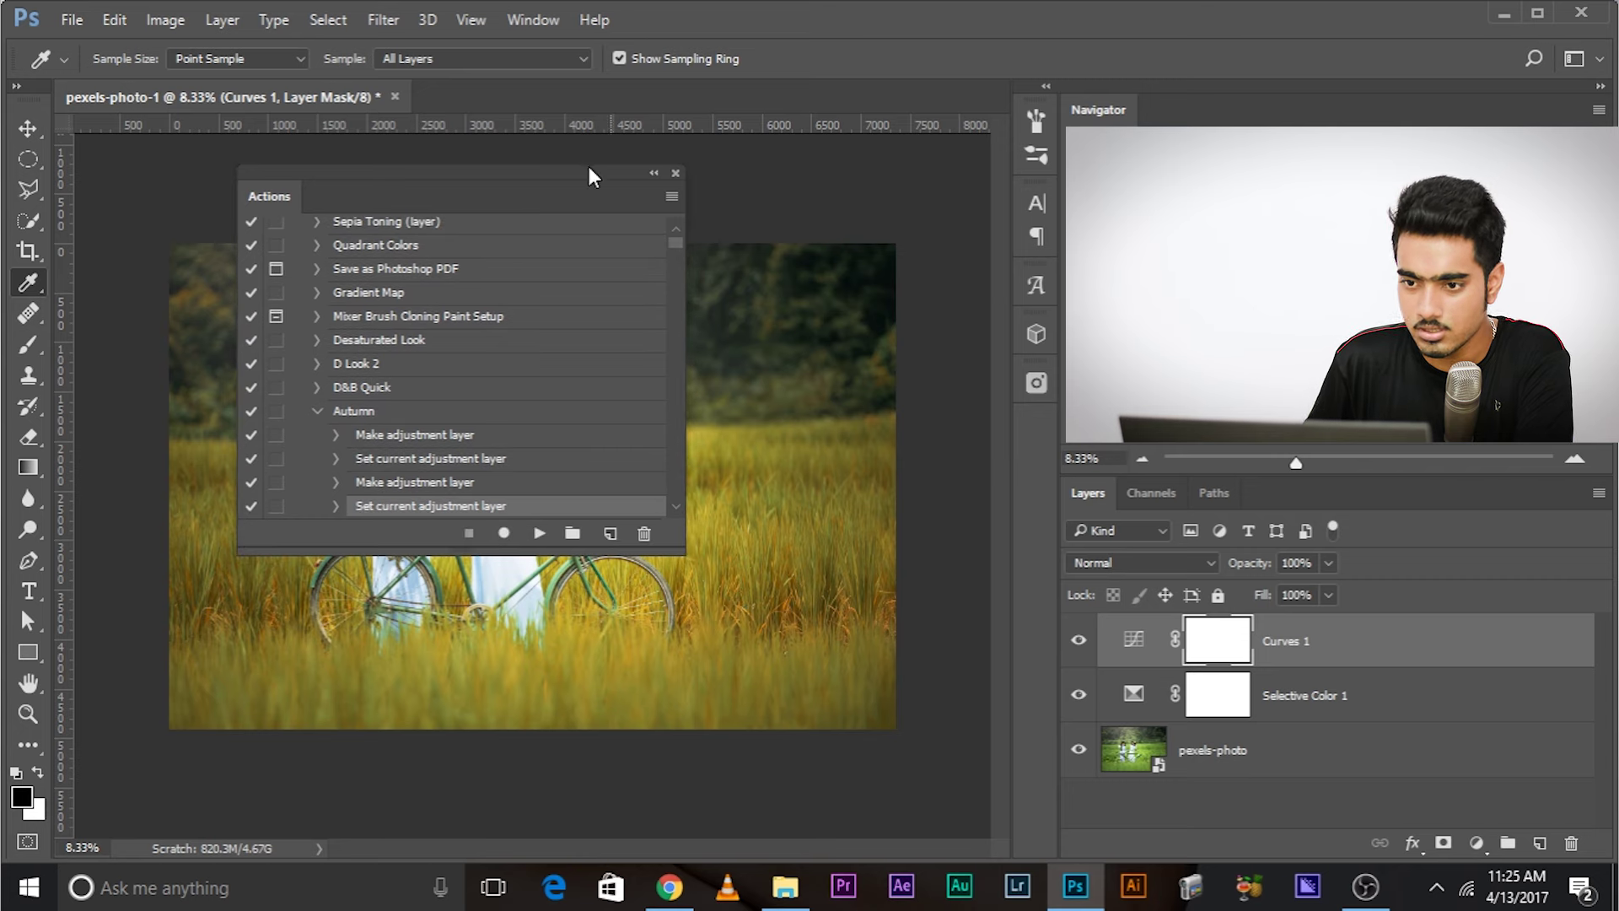
left_click(1457, 698, "shift")
left_click_drag(1456, 697, 1571, 842)
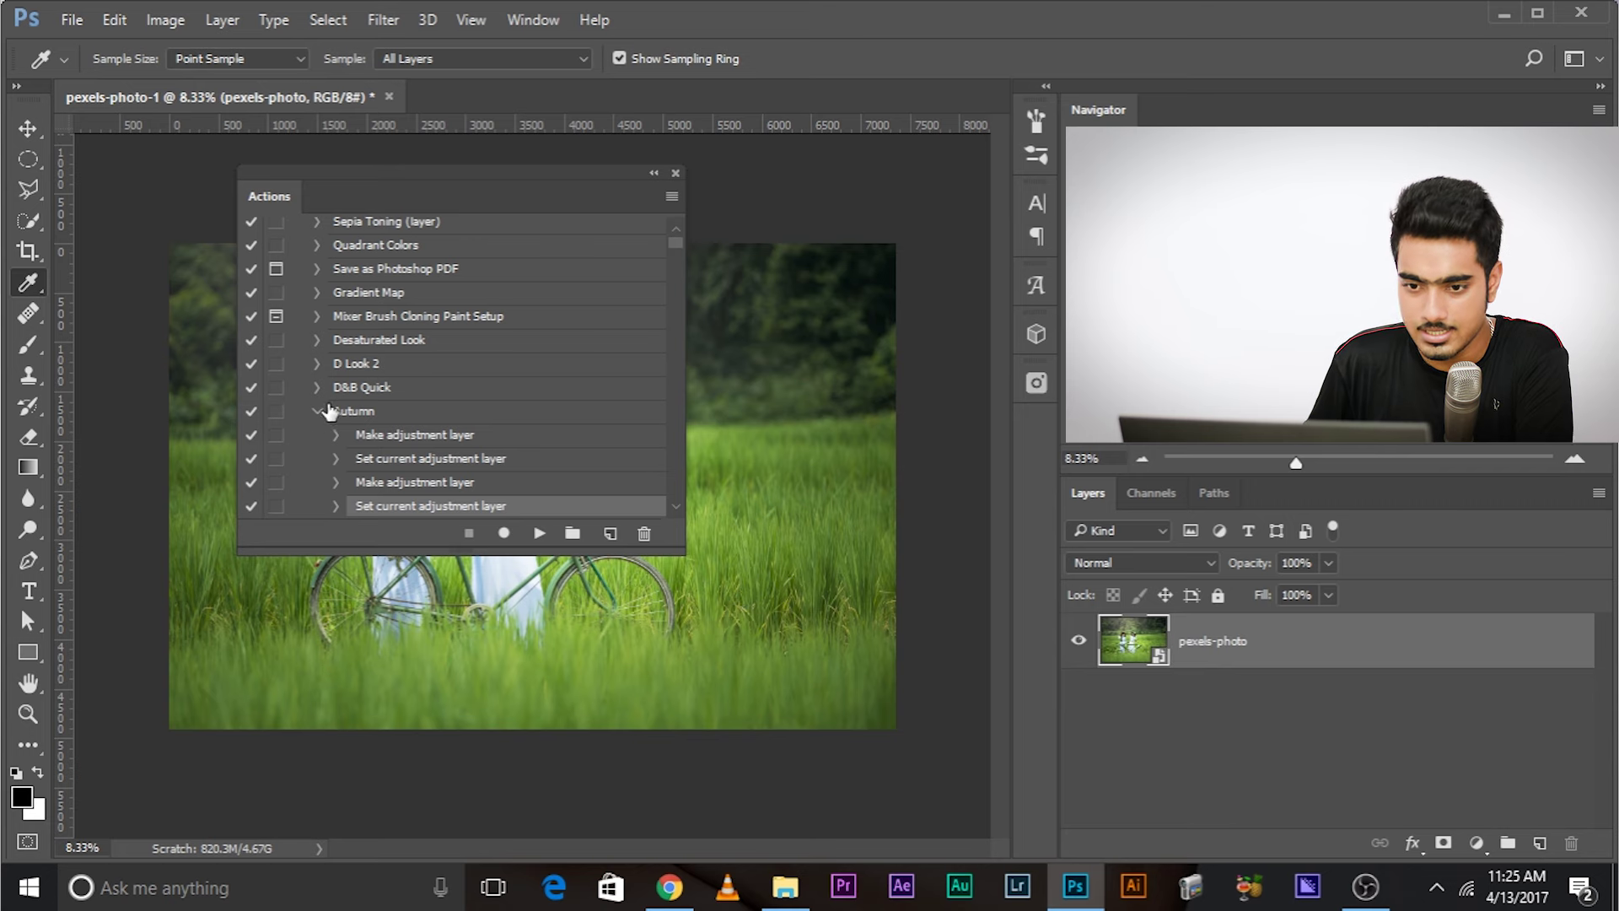
Step: Replay the Autumn action on the plain green photo
left_click(357, 413)
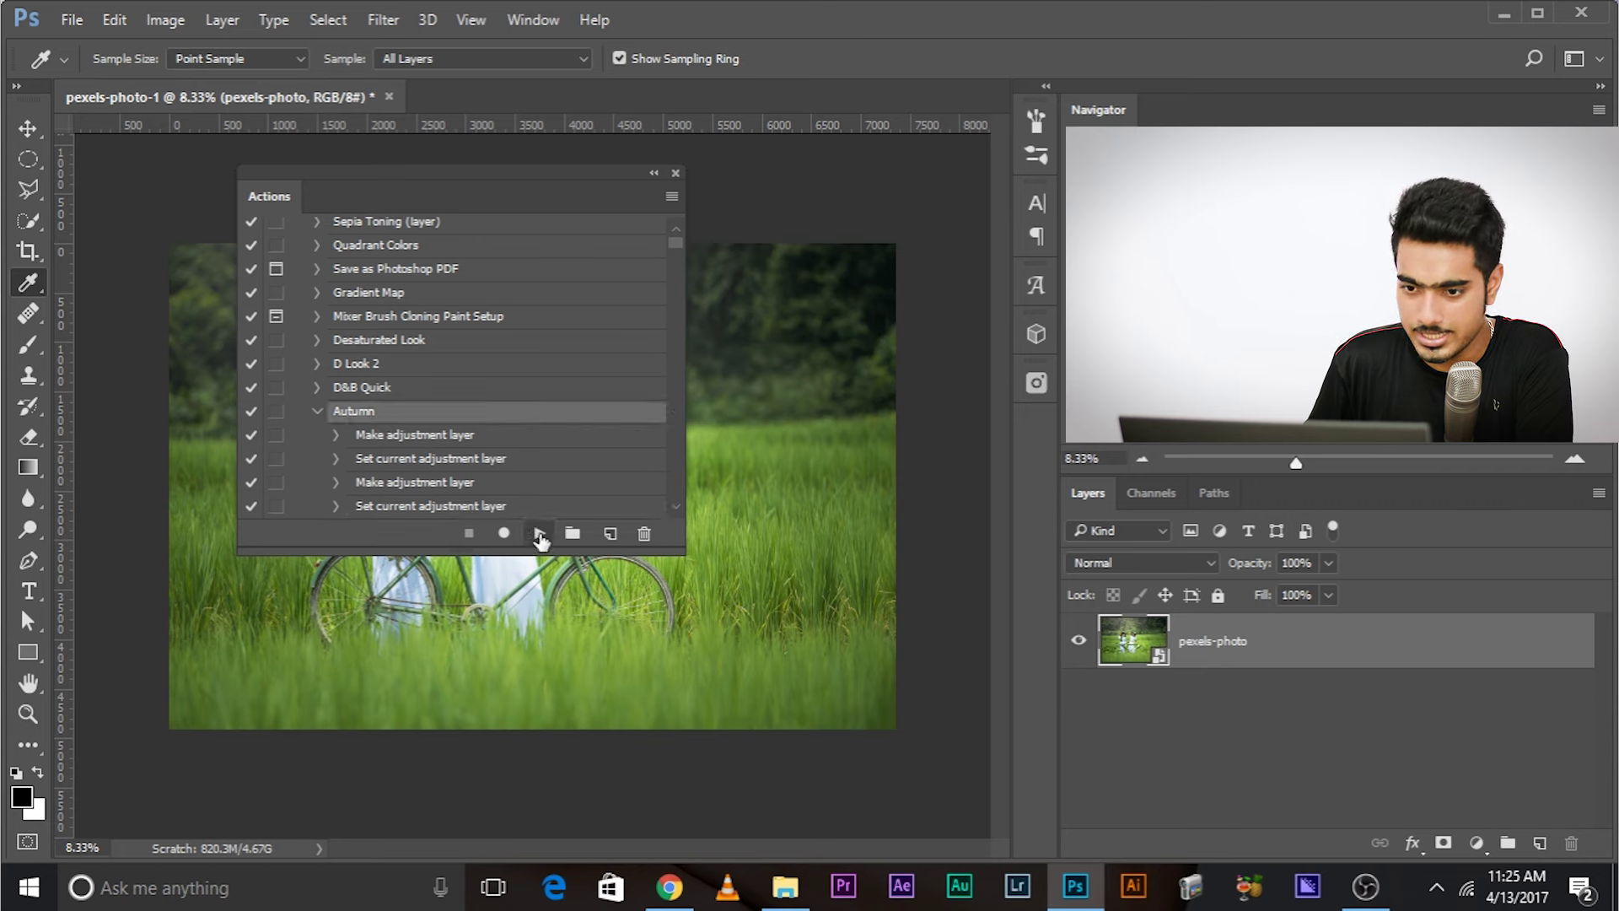
left_click(539, 535)
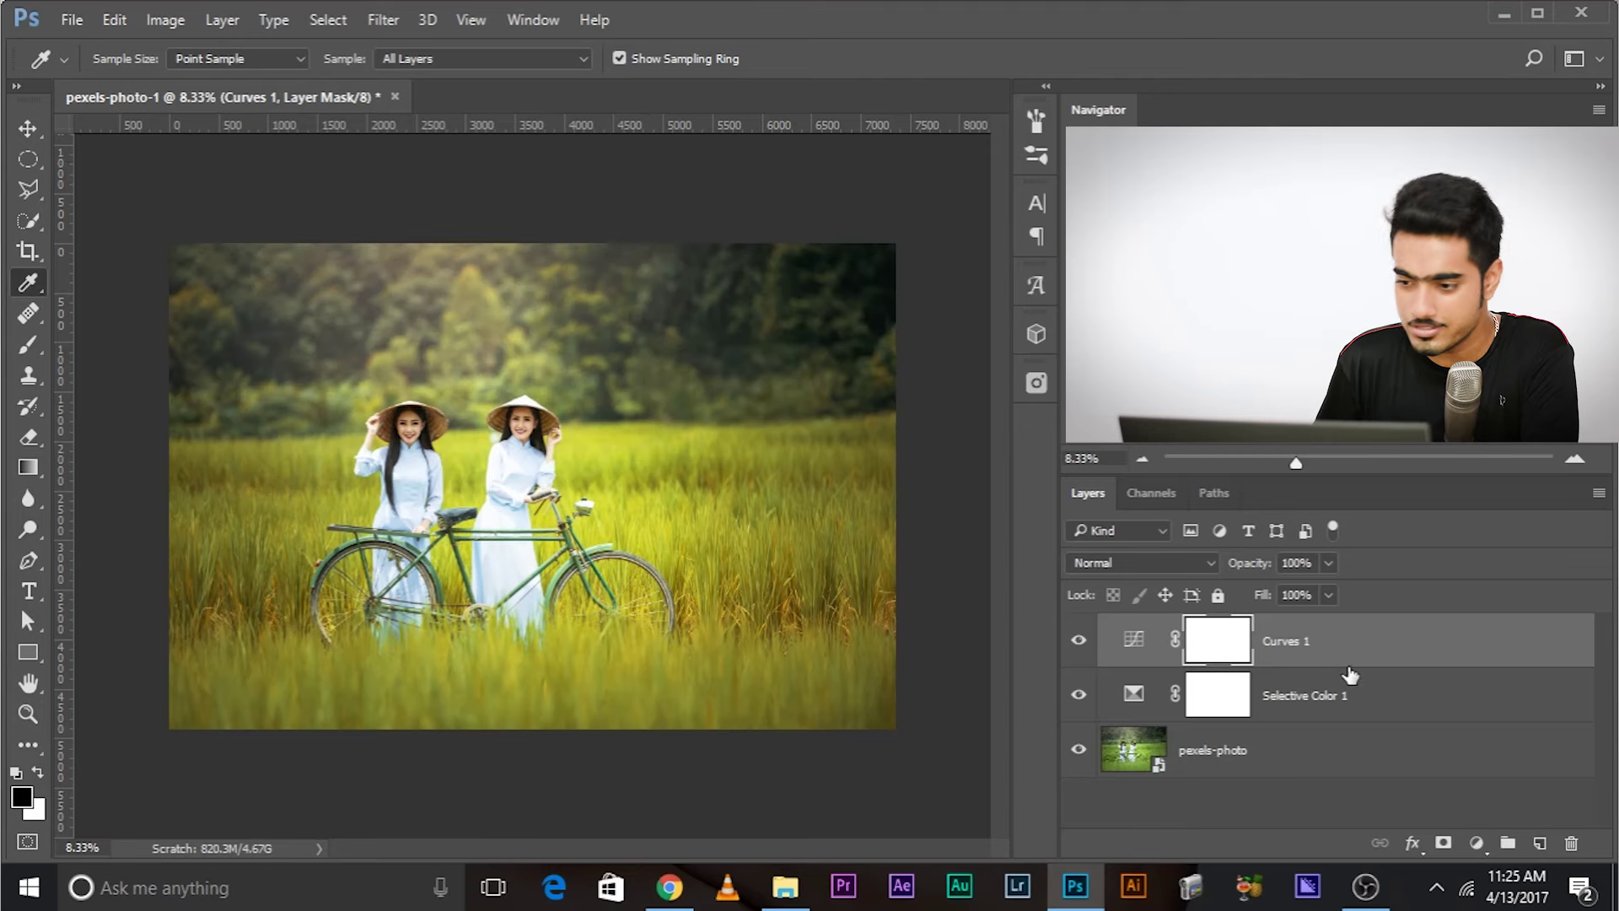
left_click(1350, 695)
Step: Delete the replayed adjustment layers and convert the photo to Lab Color, rasterizing the smart object
left_click(1349, 643, "shift")
left_click_drag(1349, 643, 1570, 842)
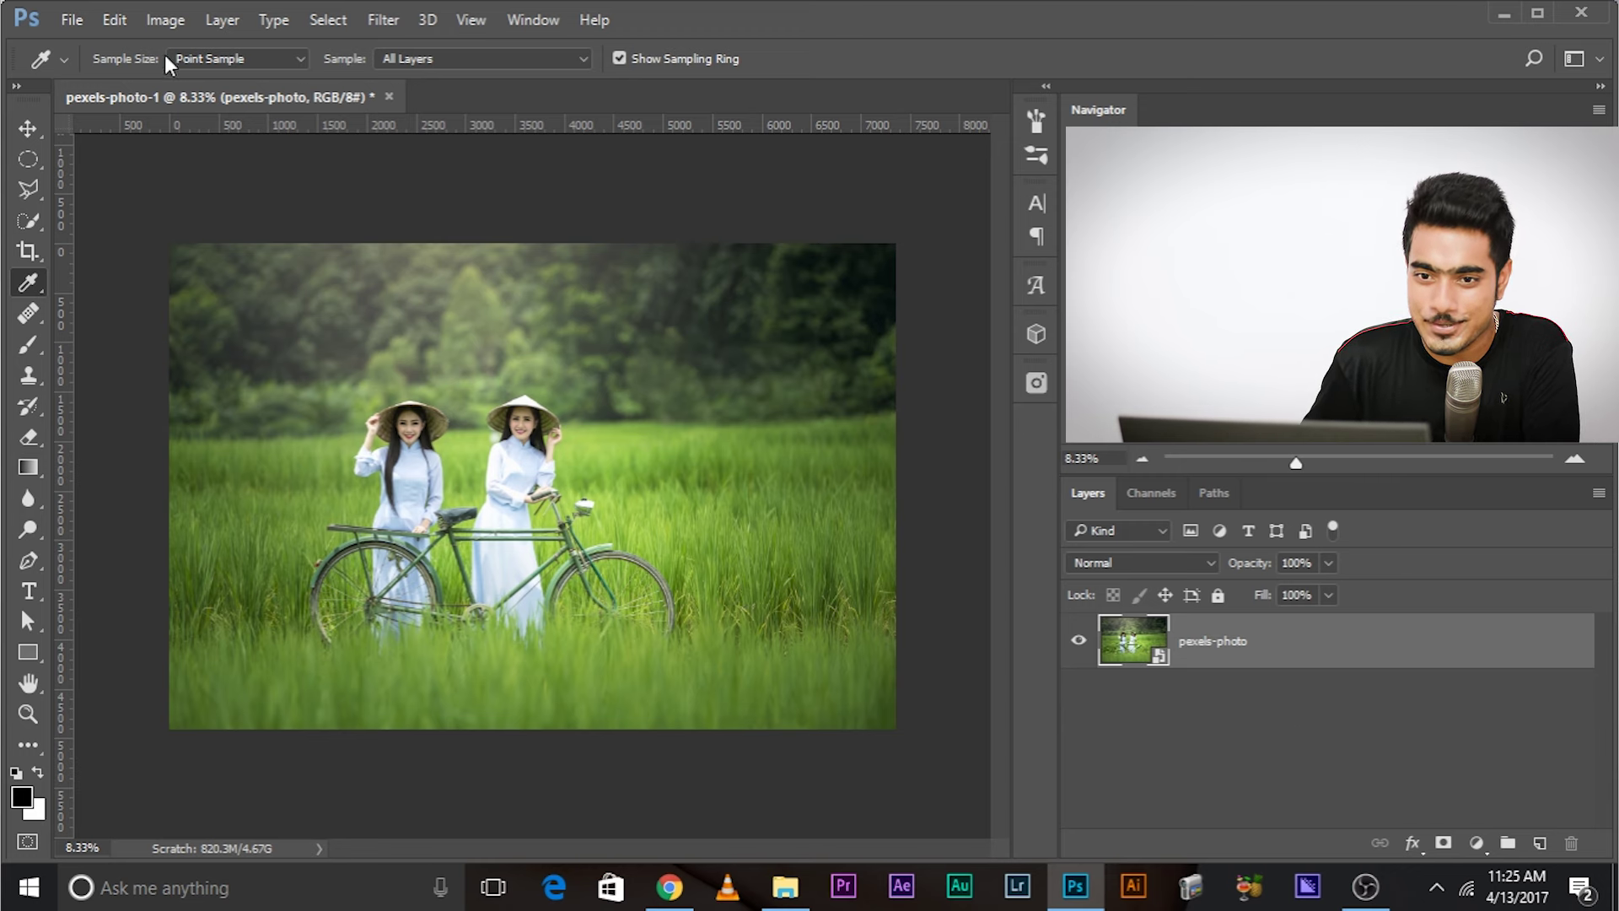
left_click(165, 20)
mouse_move(175, 47)
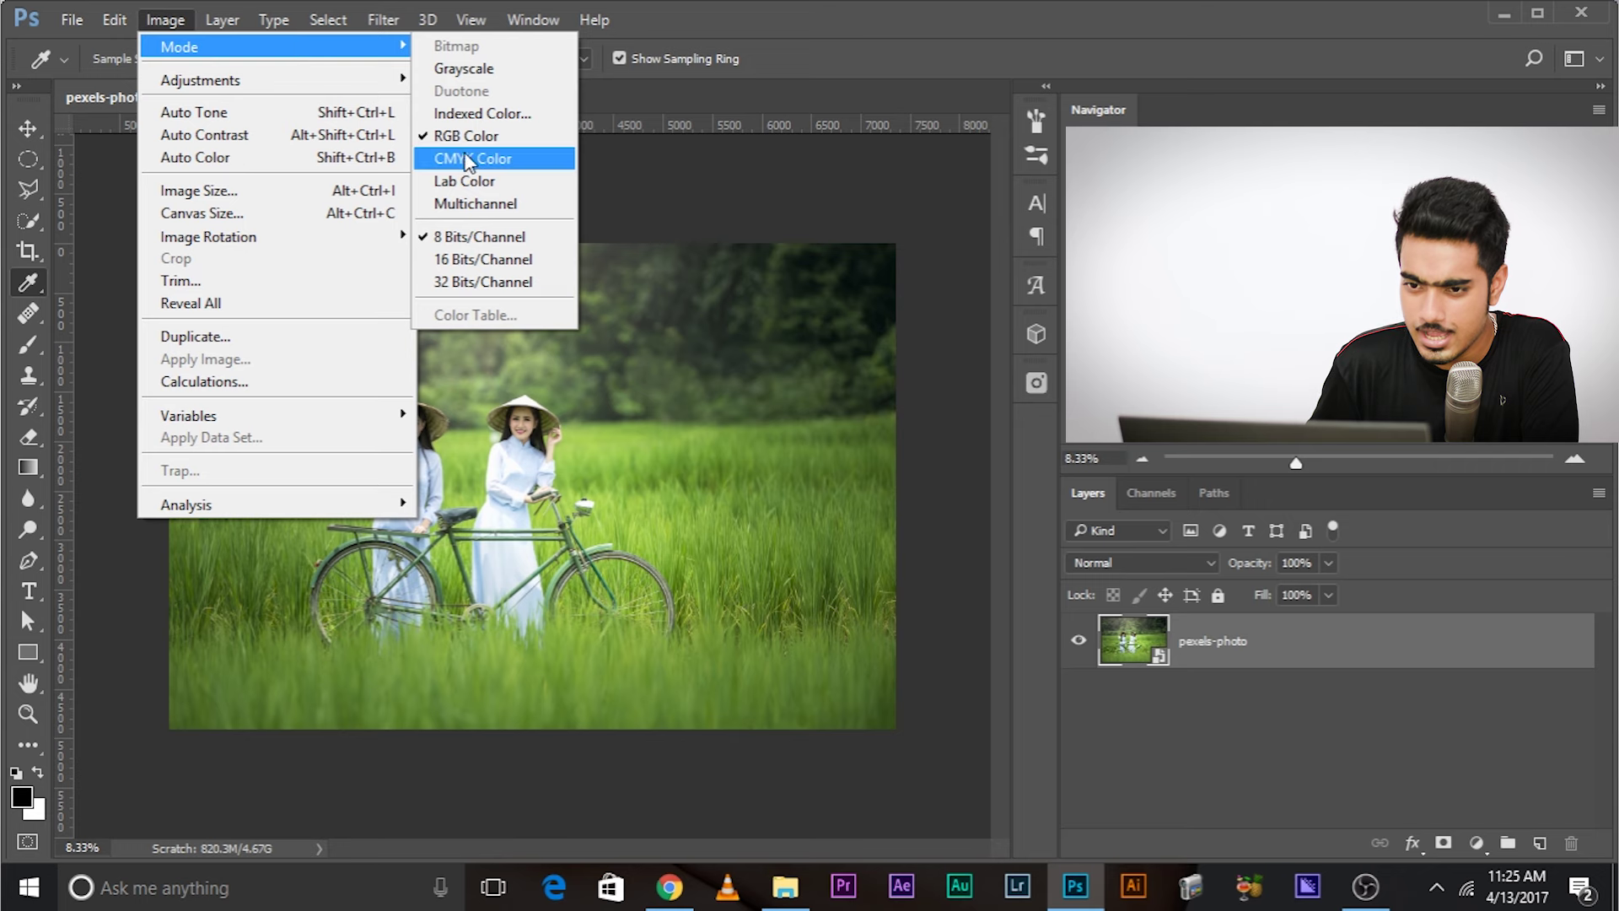
left_click(469, 182)
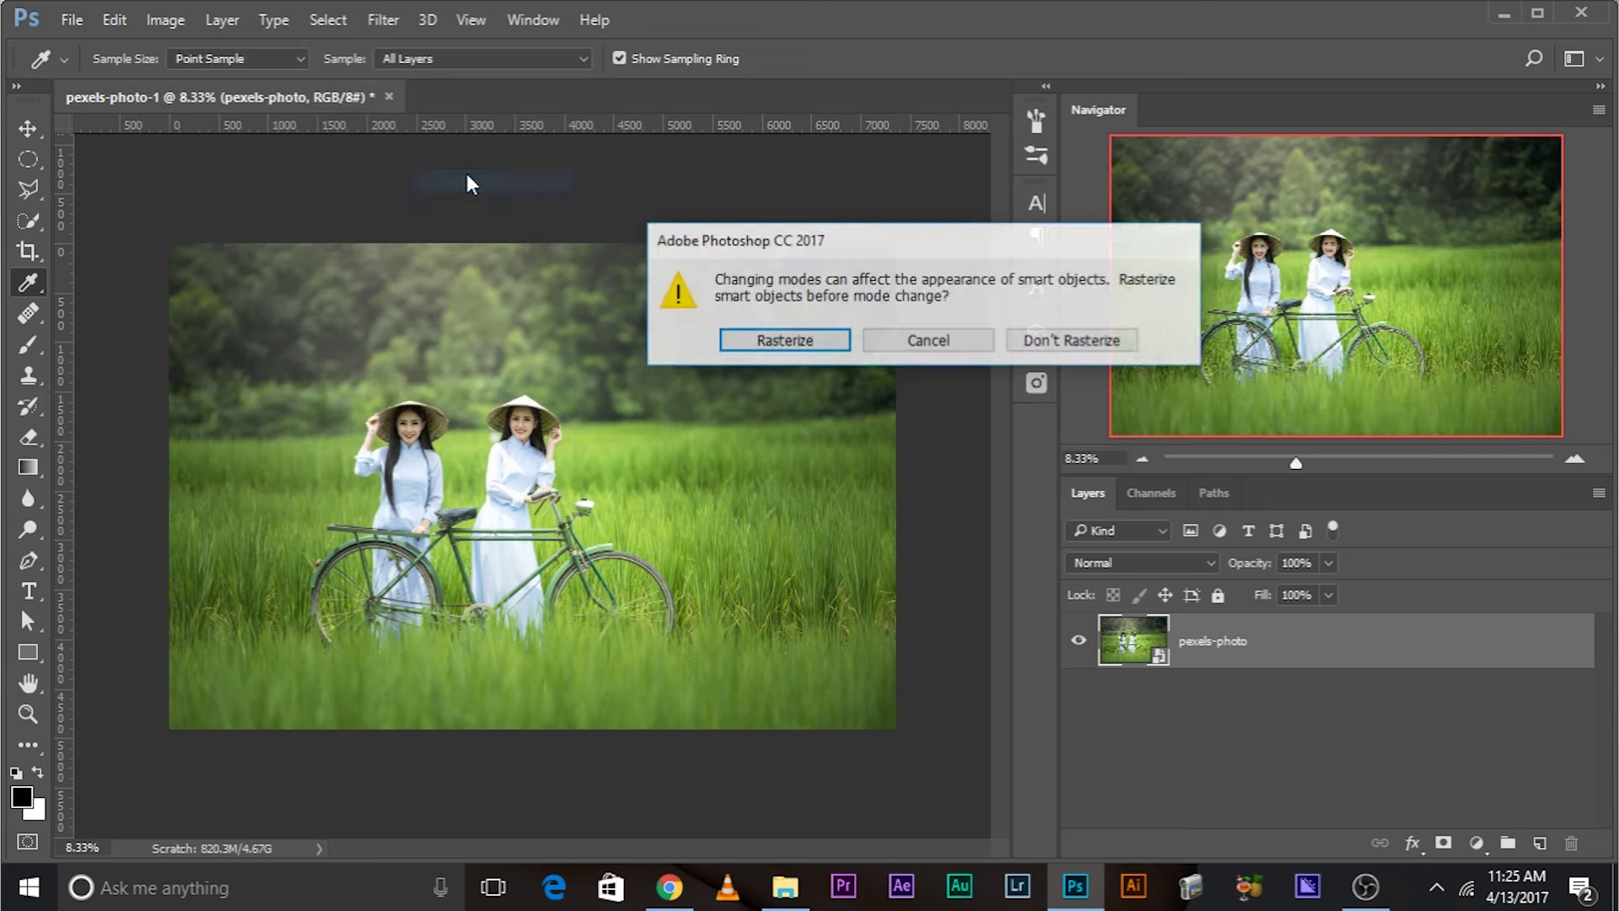
left_click(753, 341)
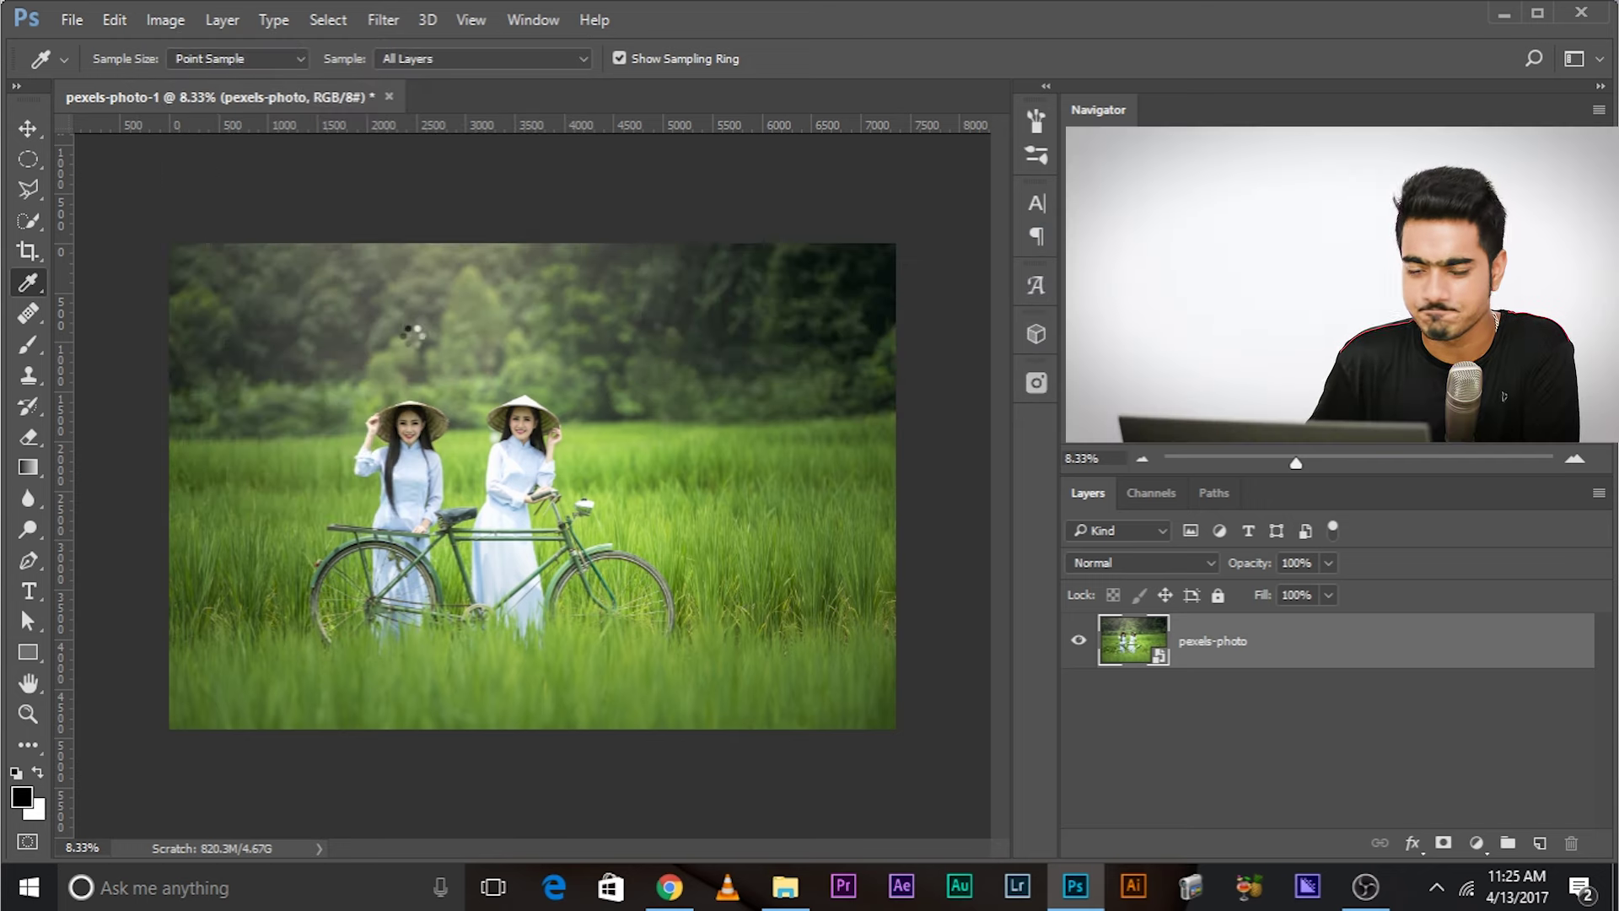
Step: Open Apply Image and choose the b channel as the source
left_click(165, 19)
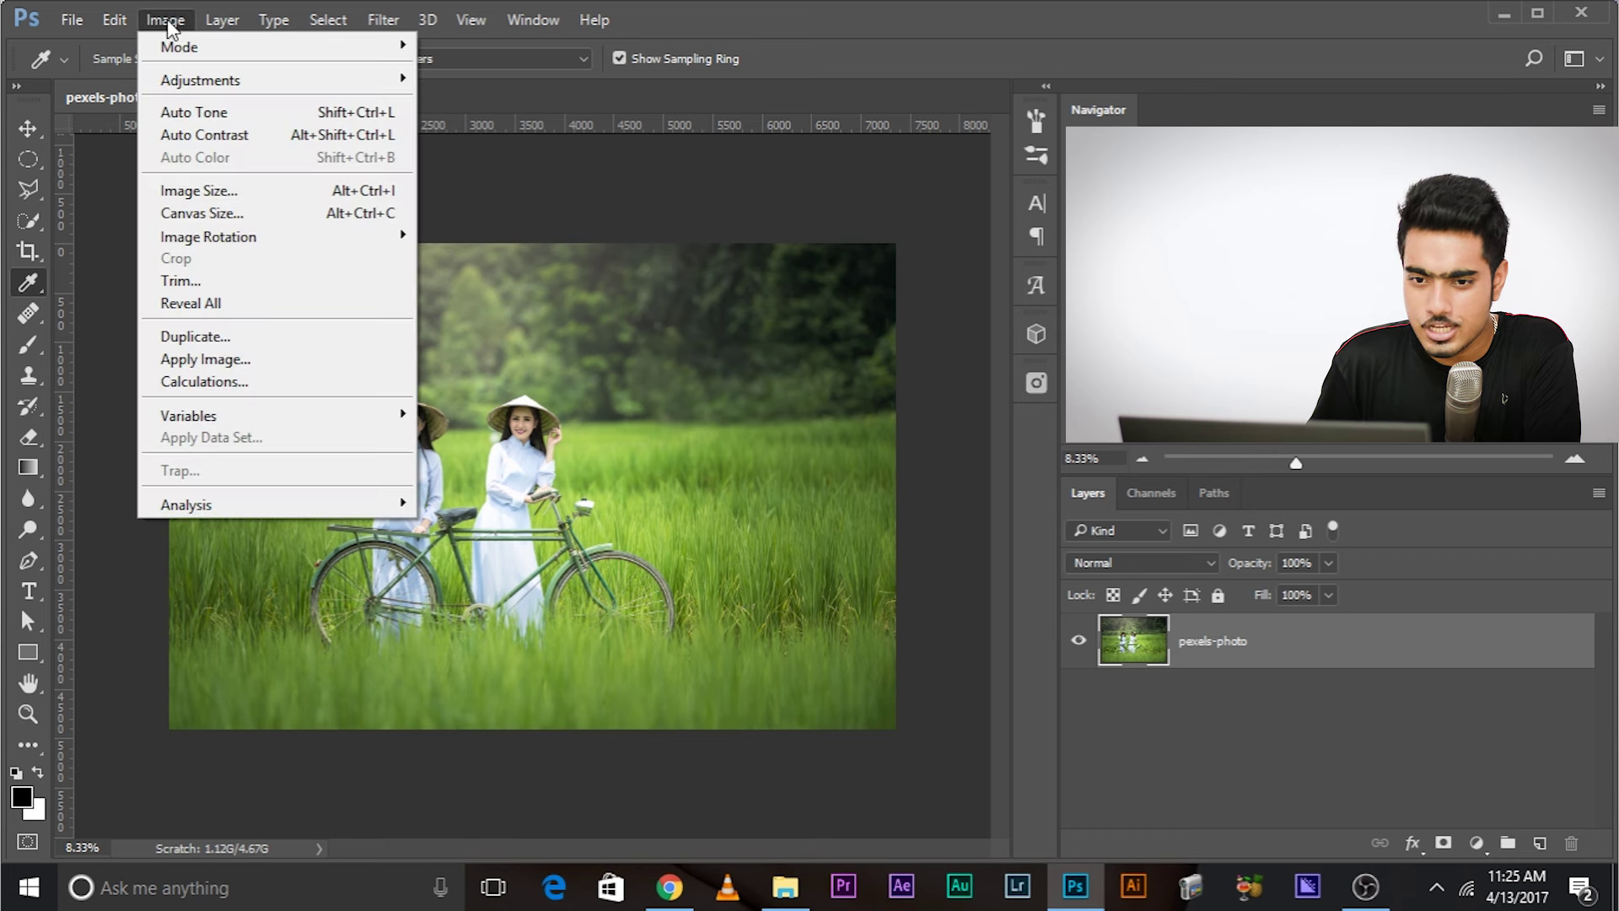
left_click(202, 359)
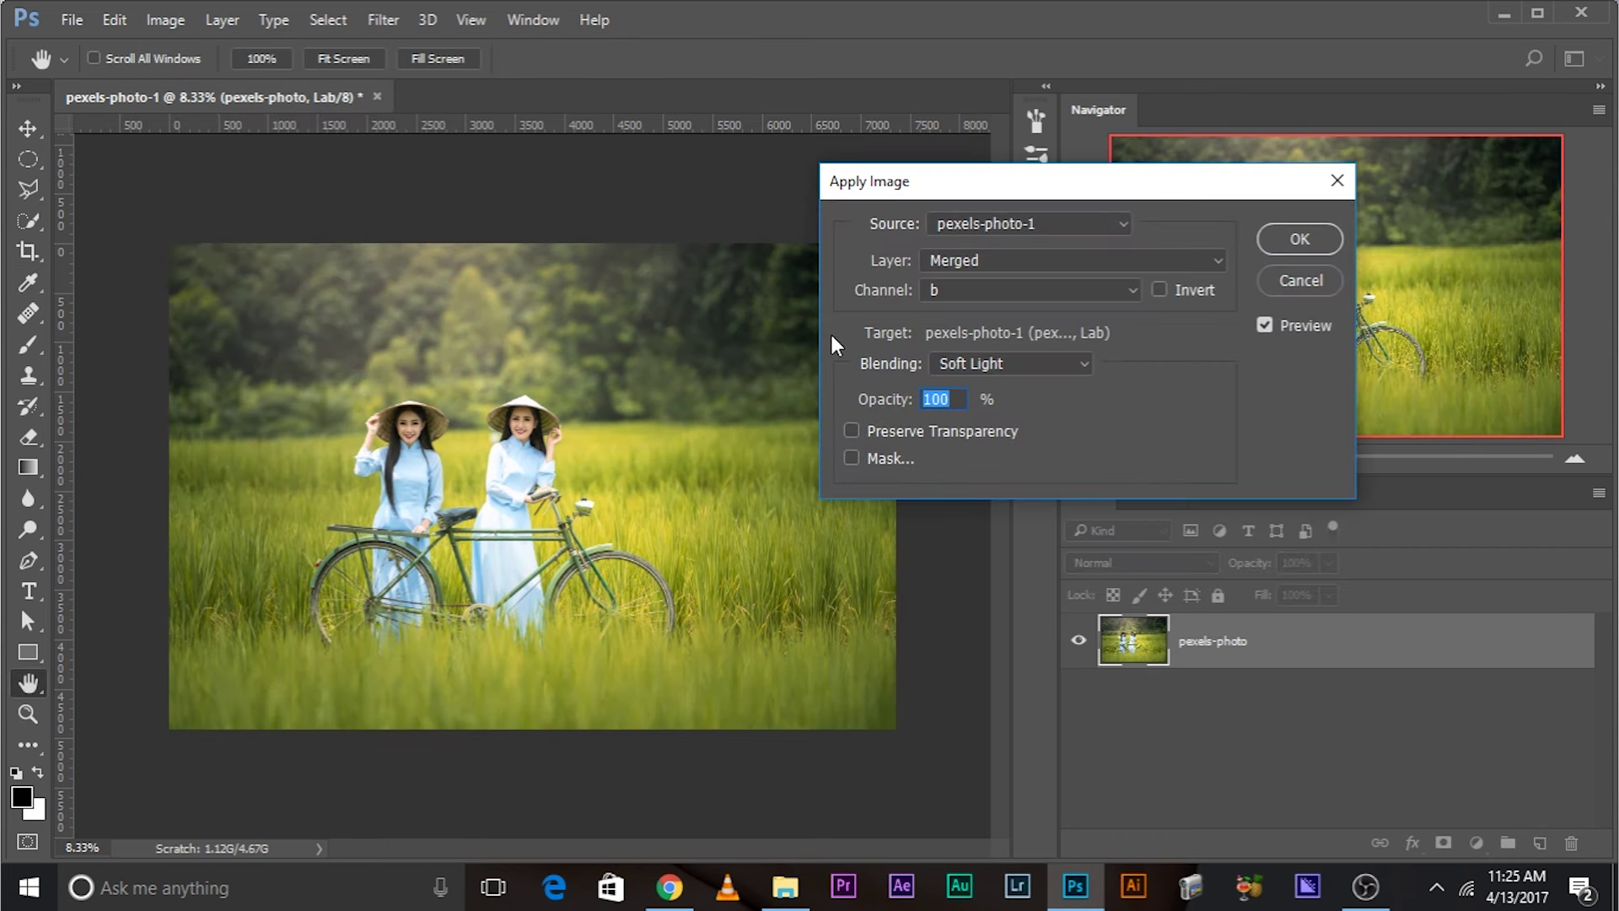
left_click(946, 291)
left_click(958, 310)
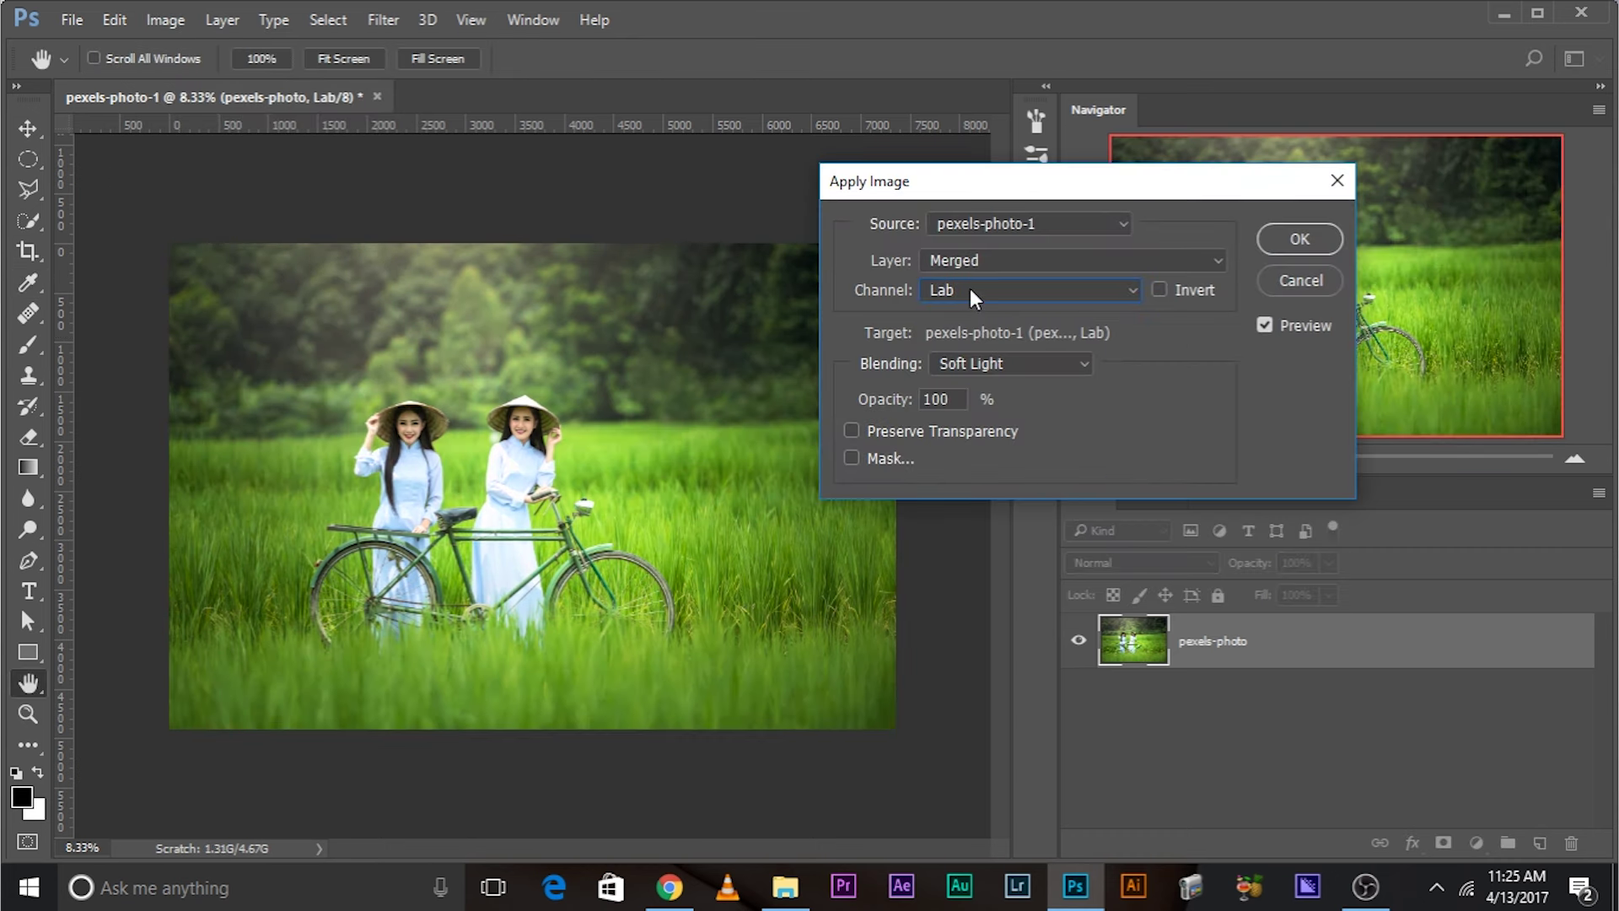
left_click(970, 288)
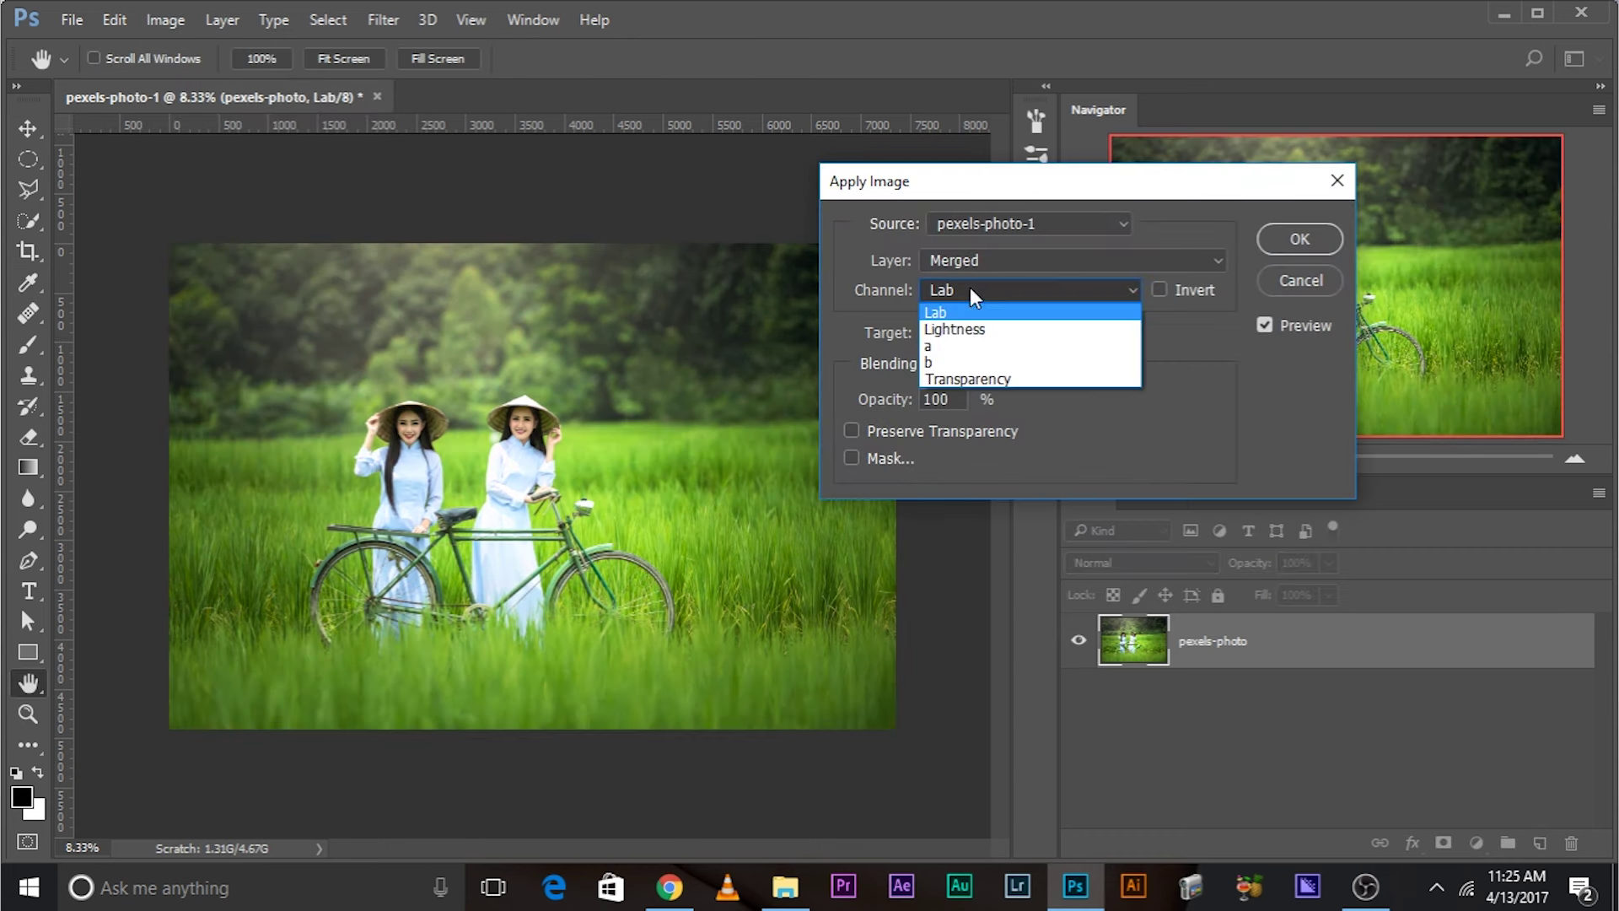
left_click(948, 366)
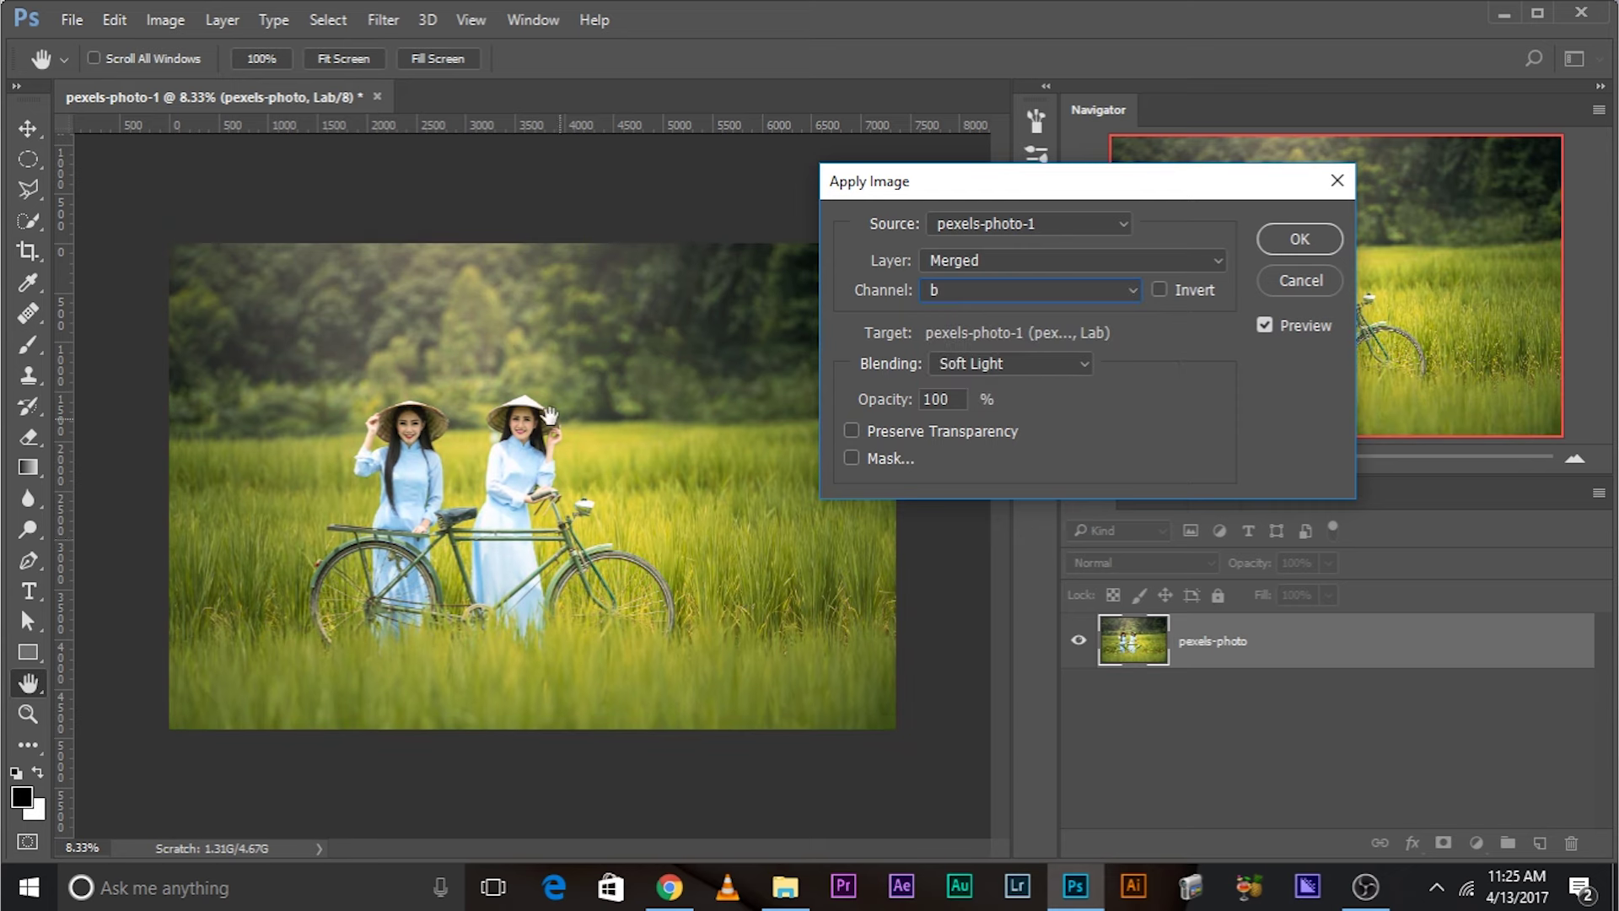
Step: Set the blend to Overlay at 100% opacity and apply the b-channel blend
left_click(995, 363)
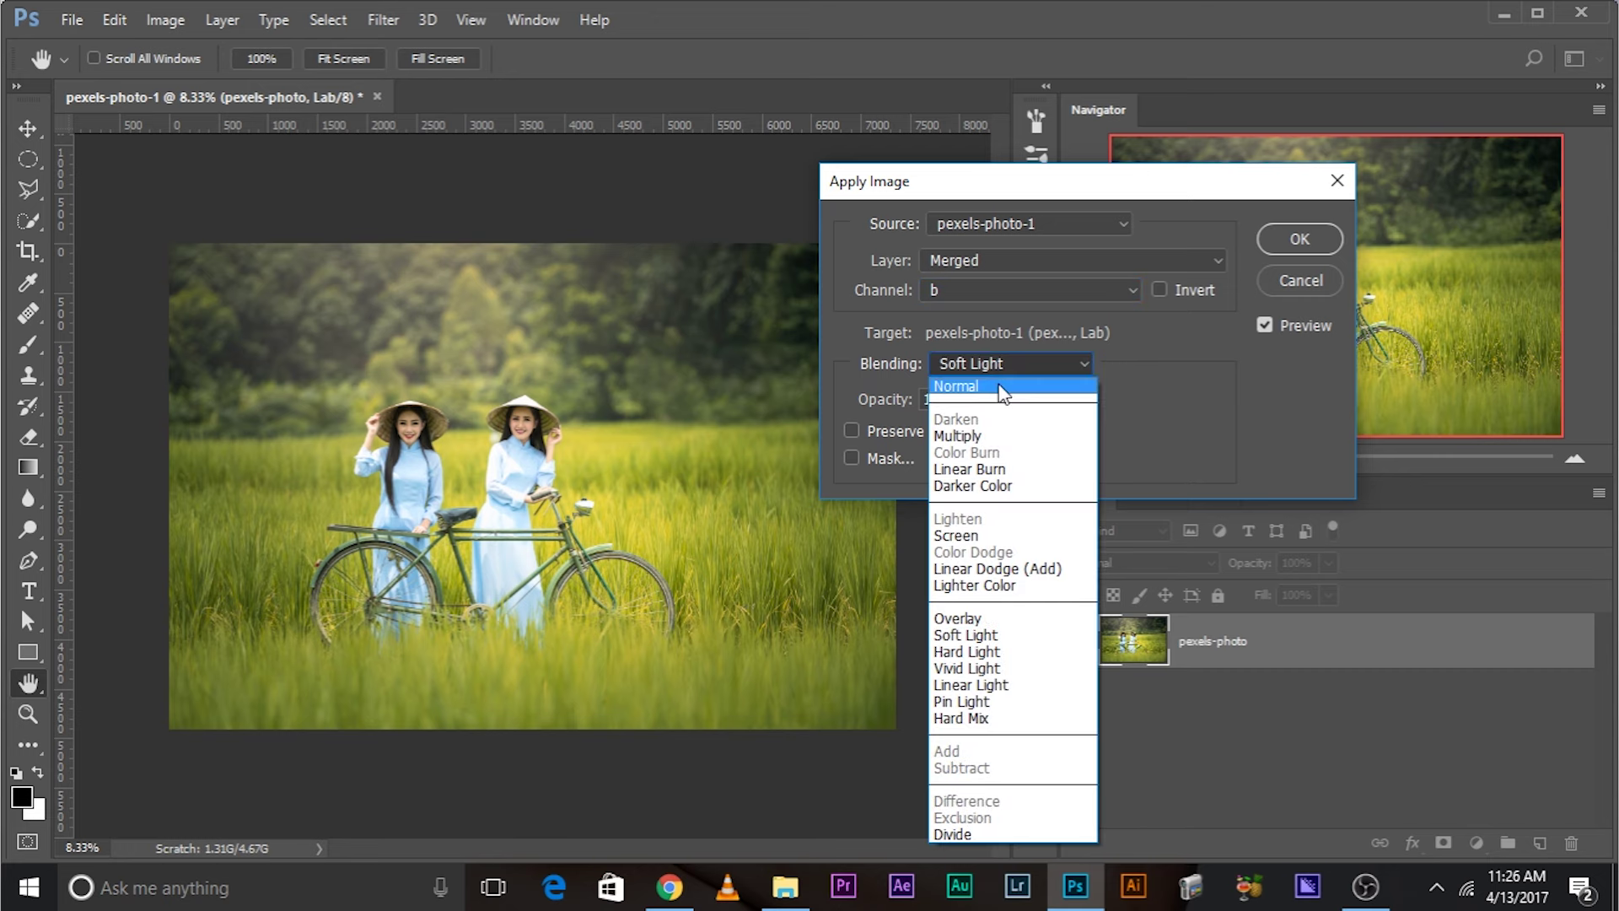
left_click(1005, 381)
left_click(1004, 371)
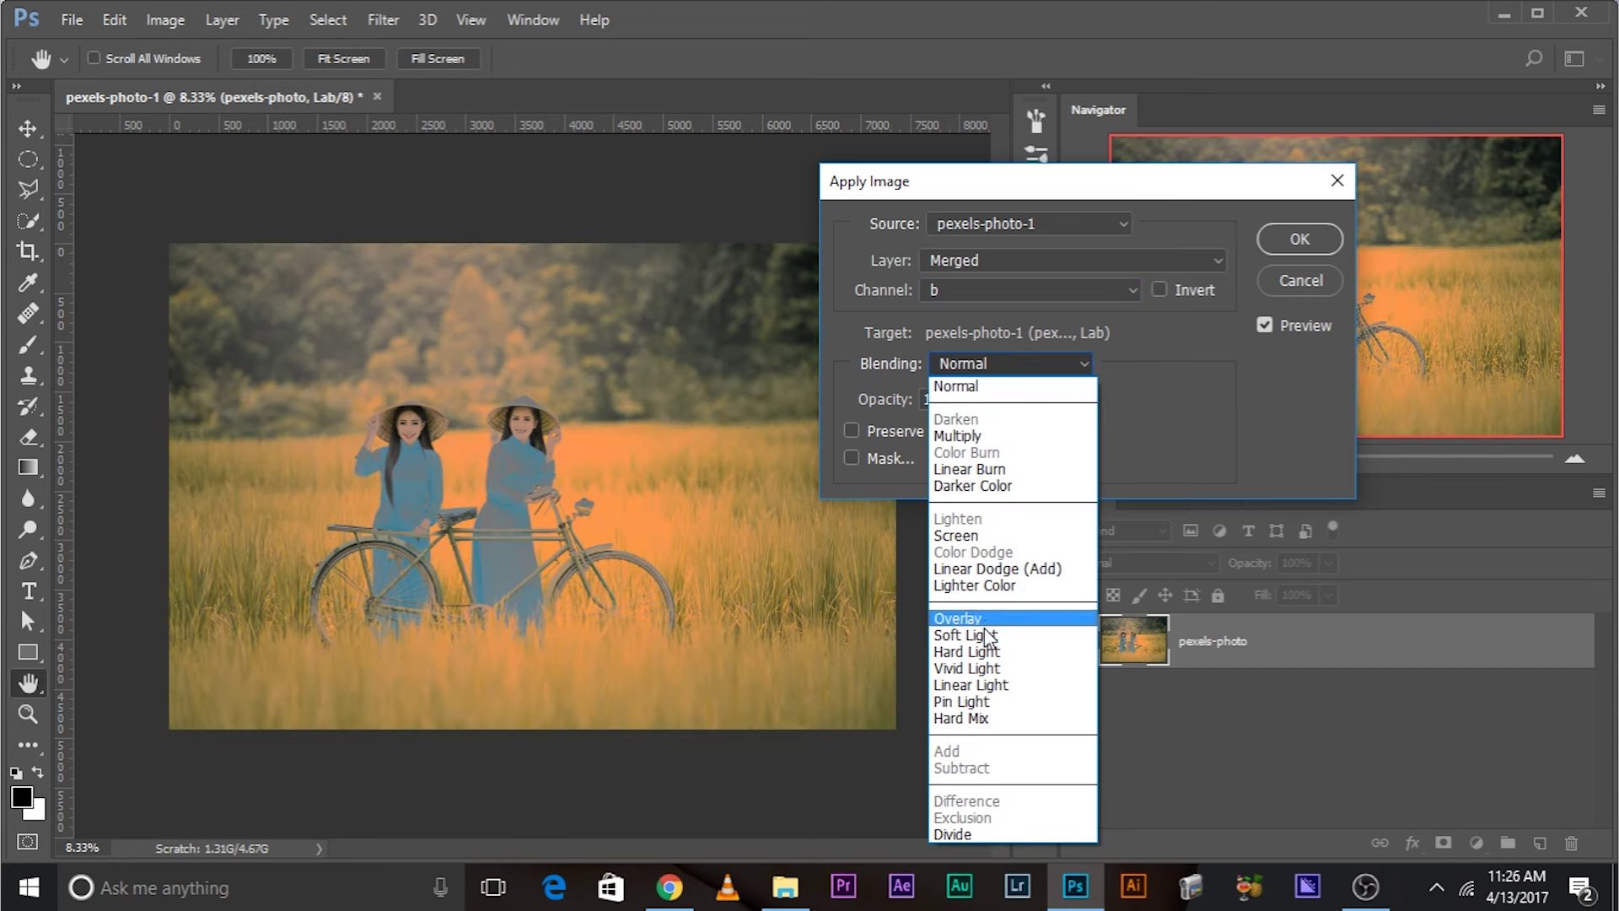
left_click(989, 617)
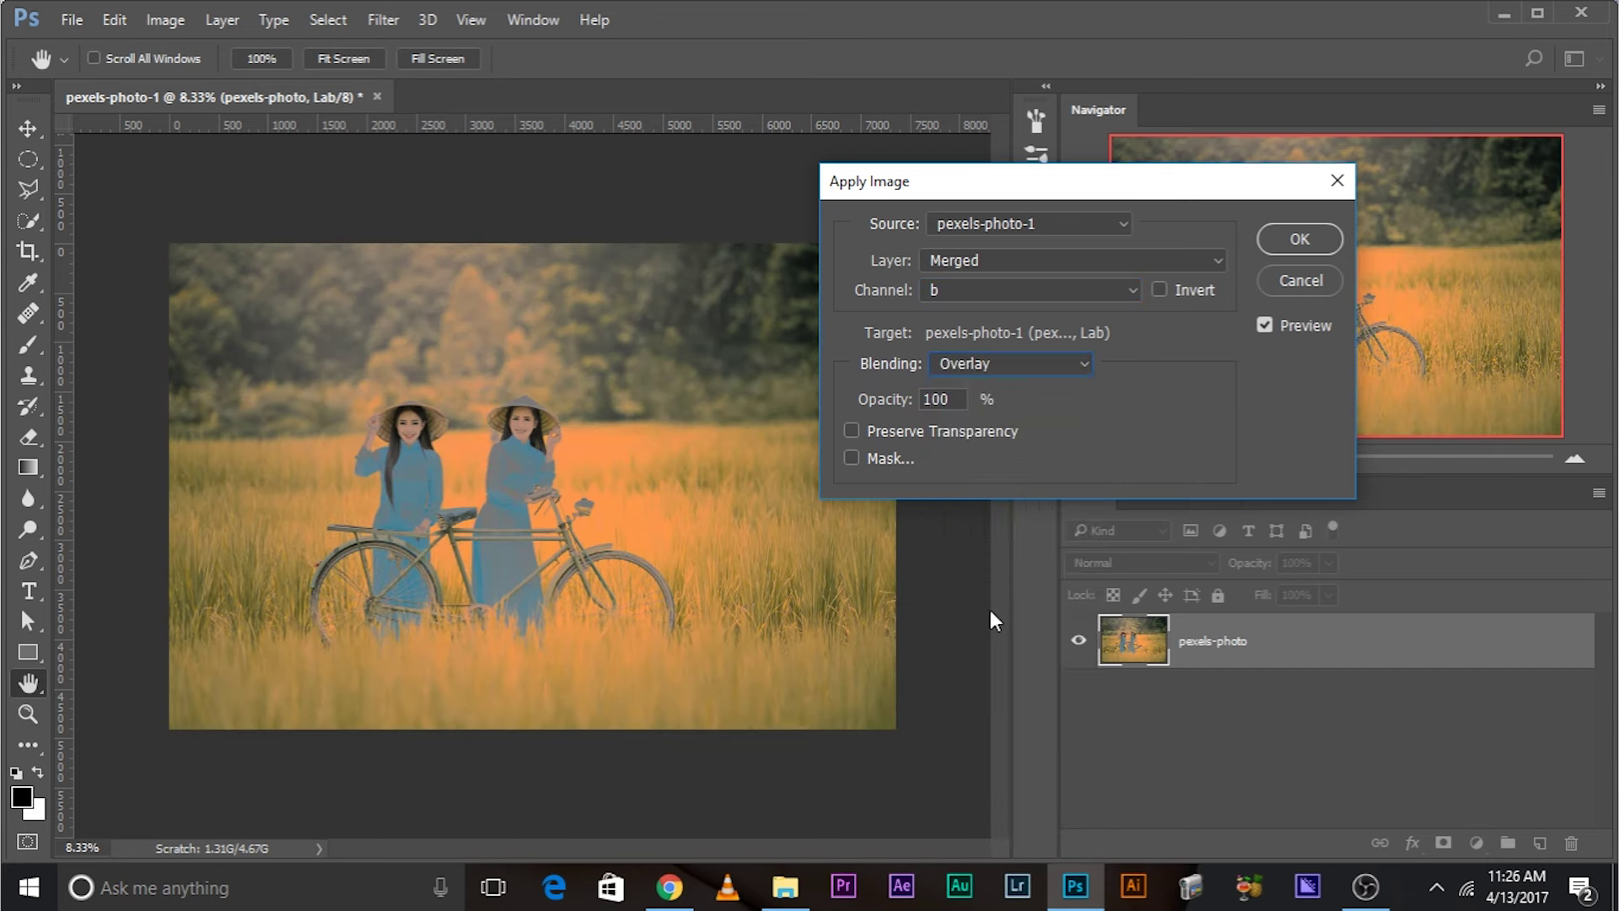
left_click(1022, 364)
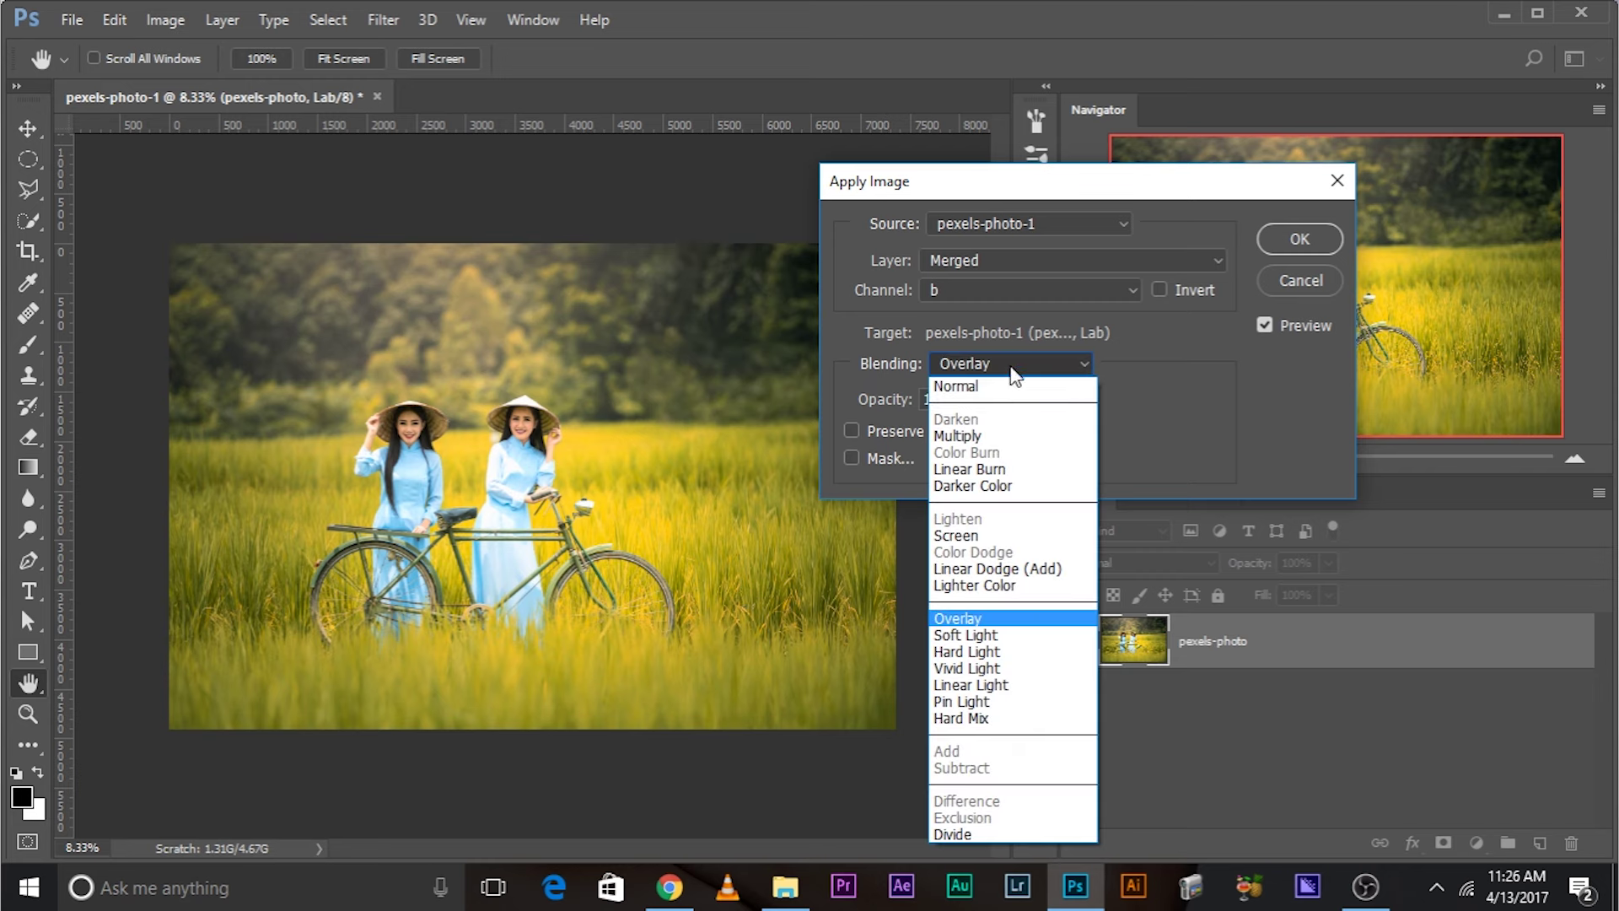
left_click(983, 633)
left_click(972, 371)
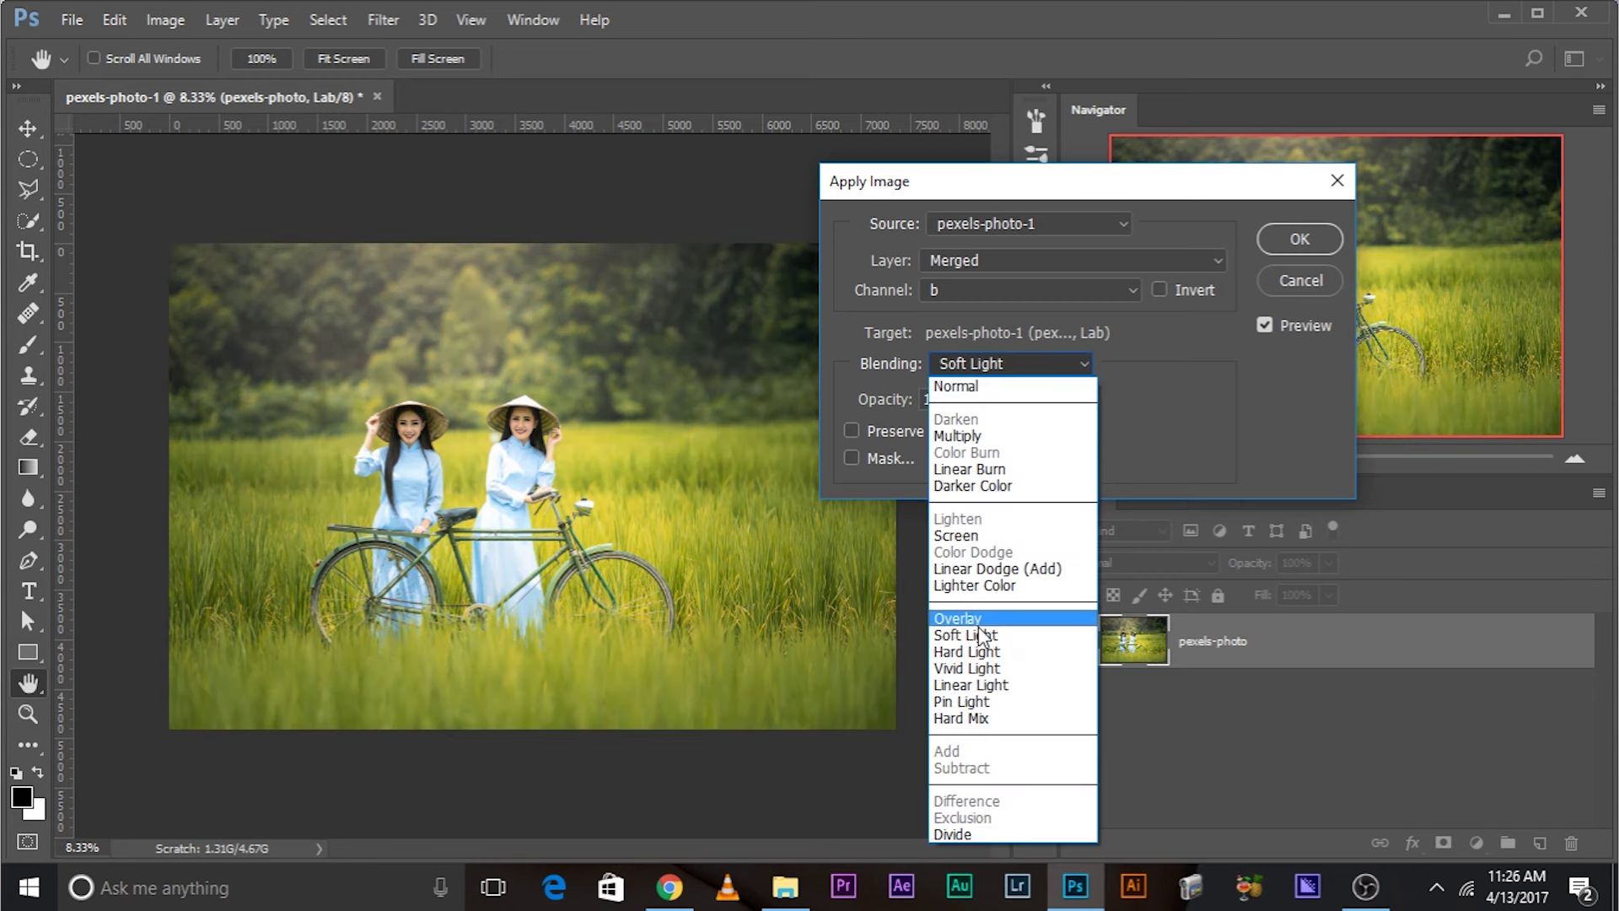
left_click(978, 602)
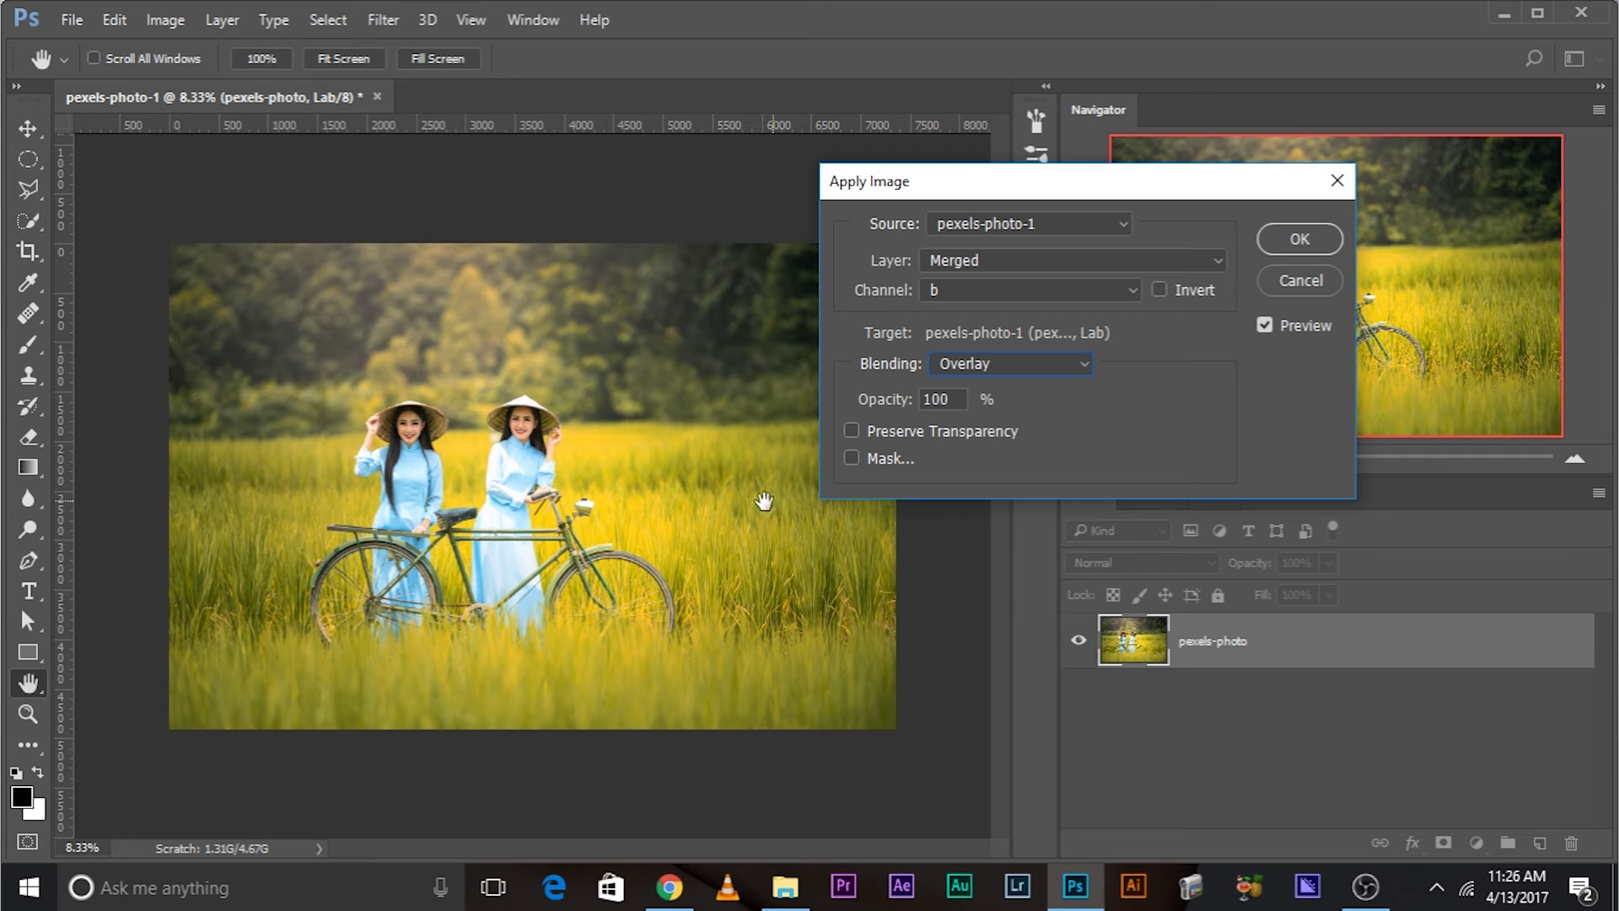
key("Tab")
type("50")
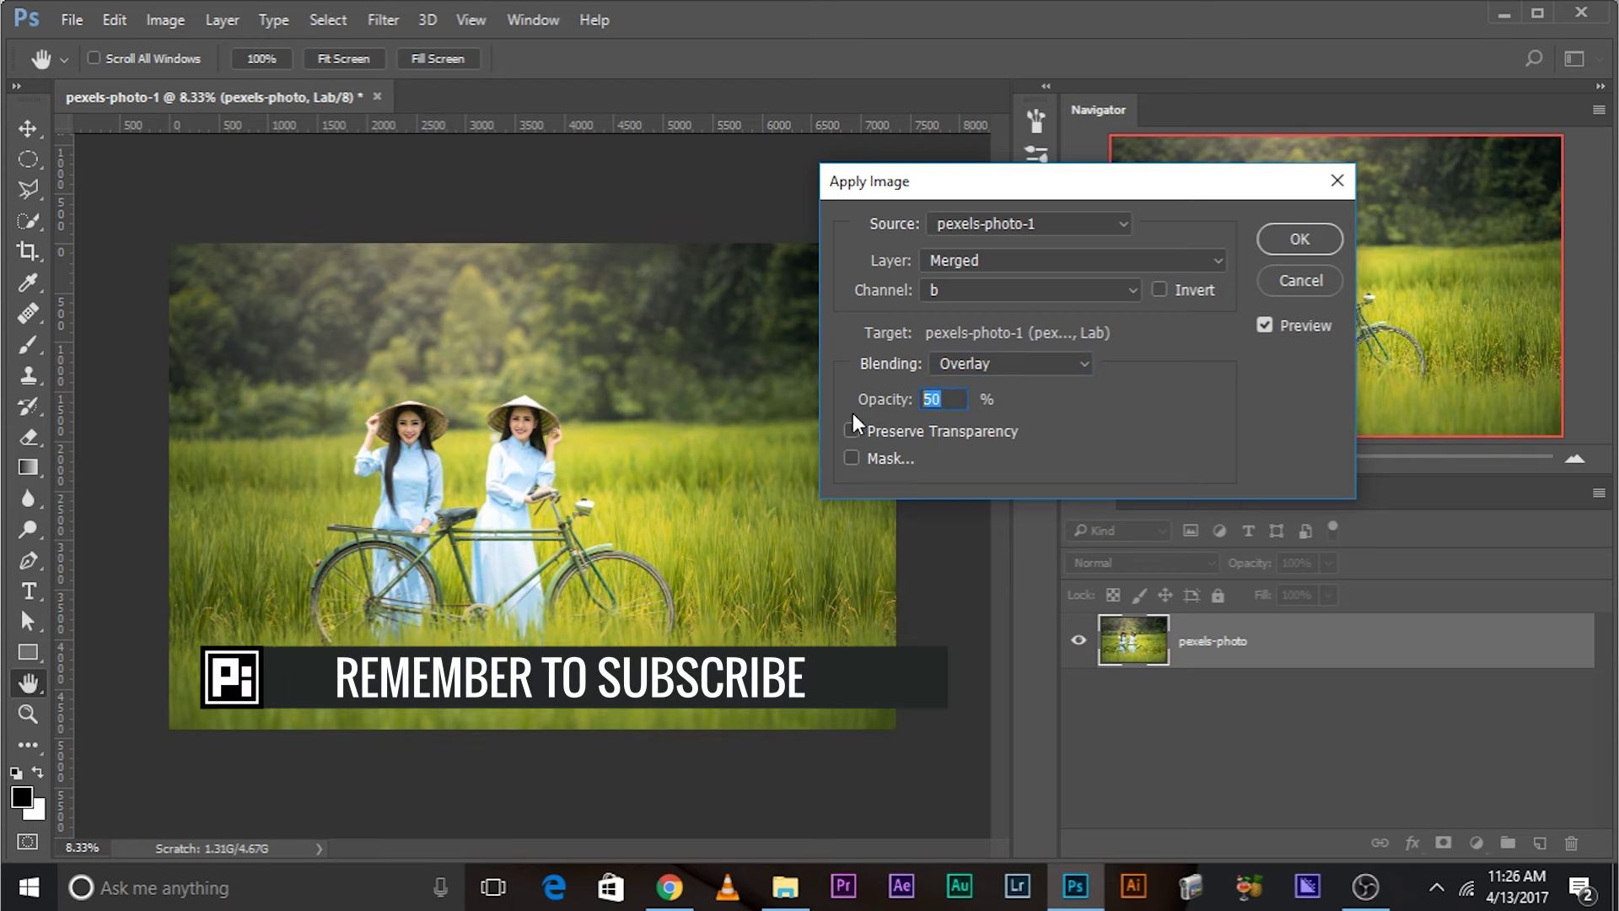
type("100")
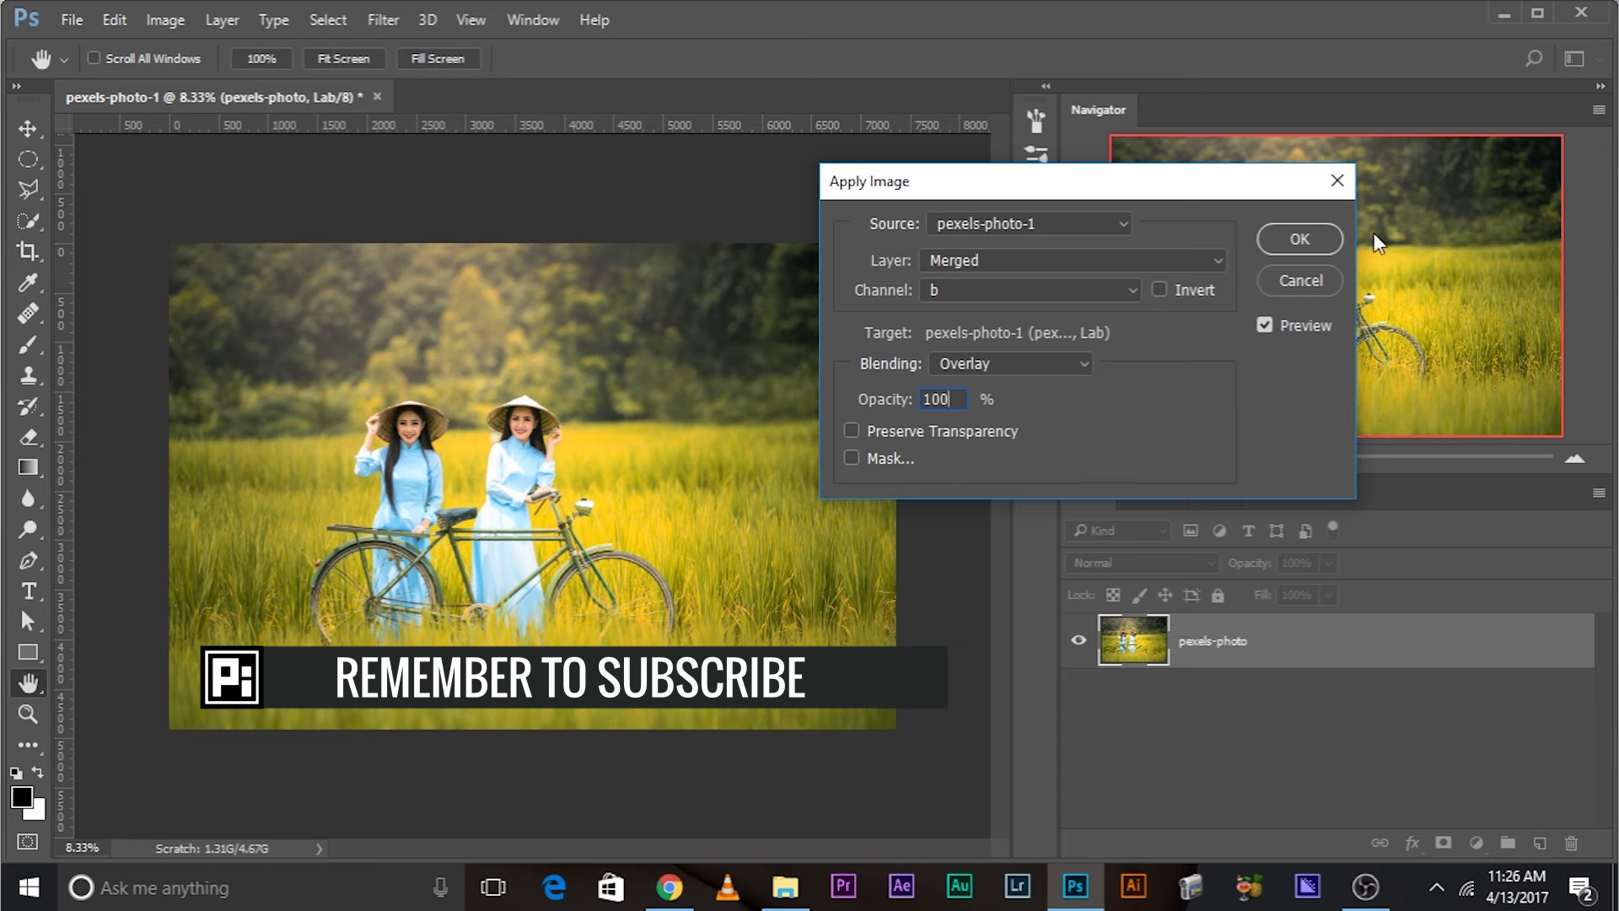
left_click(1300, 240)
key("i")
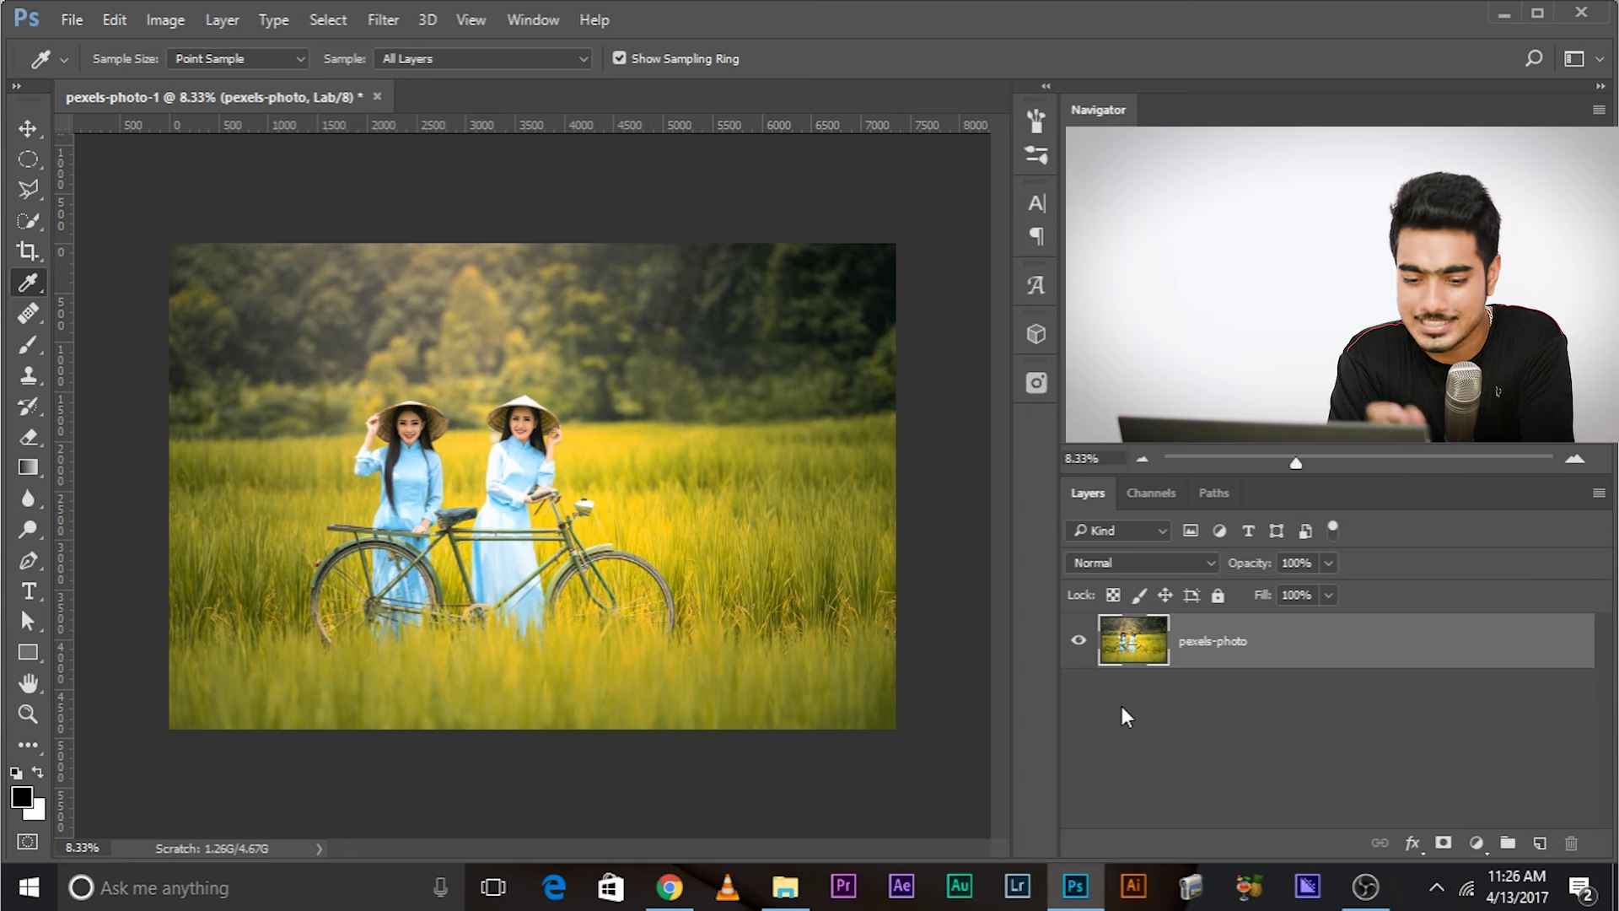
Step: Undo and redo the Apply Image blend to compare the green original with the golden result
key("ctrl+z")
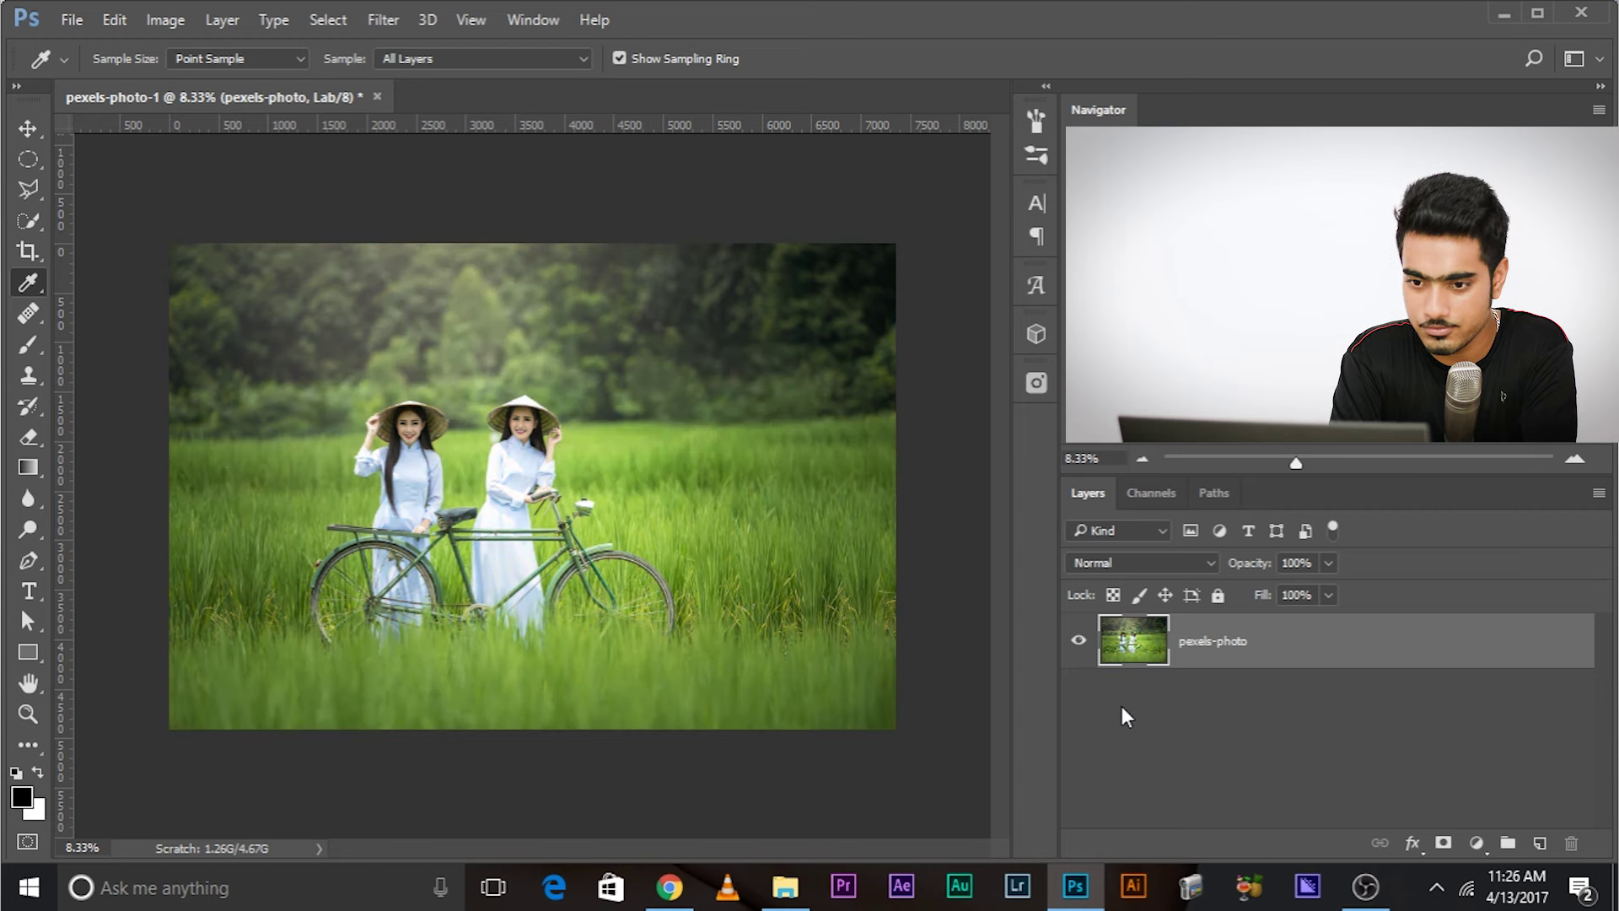
key("ctrl+z")
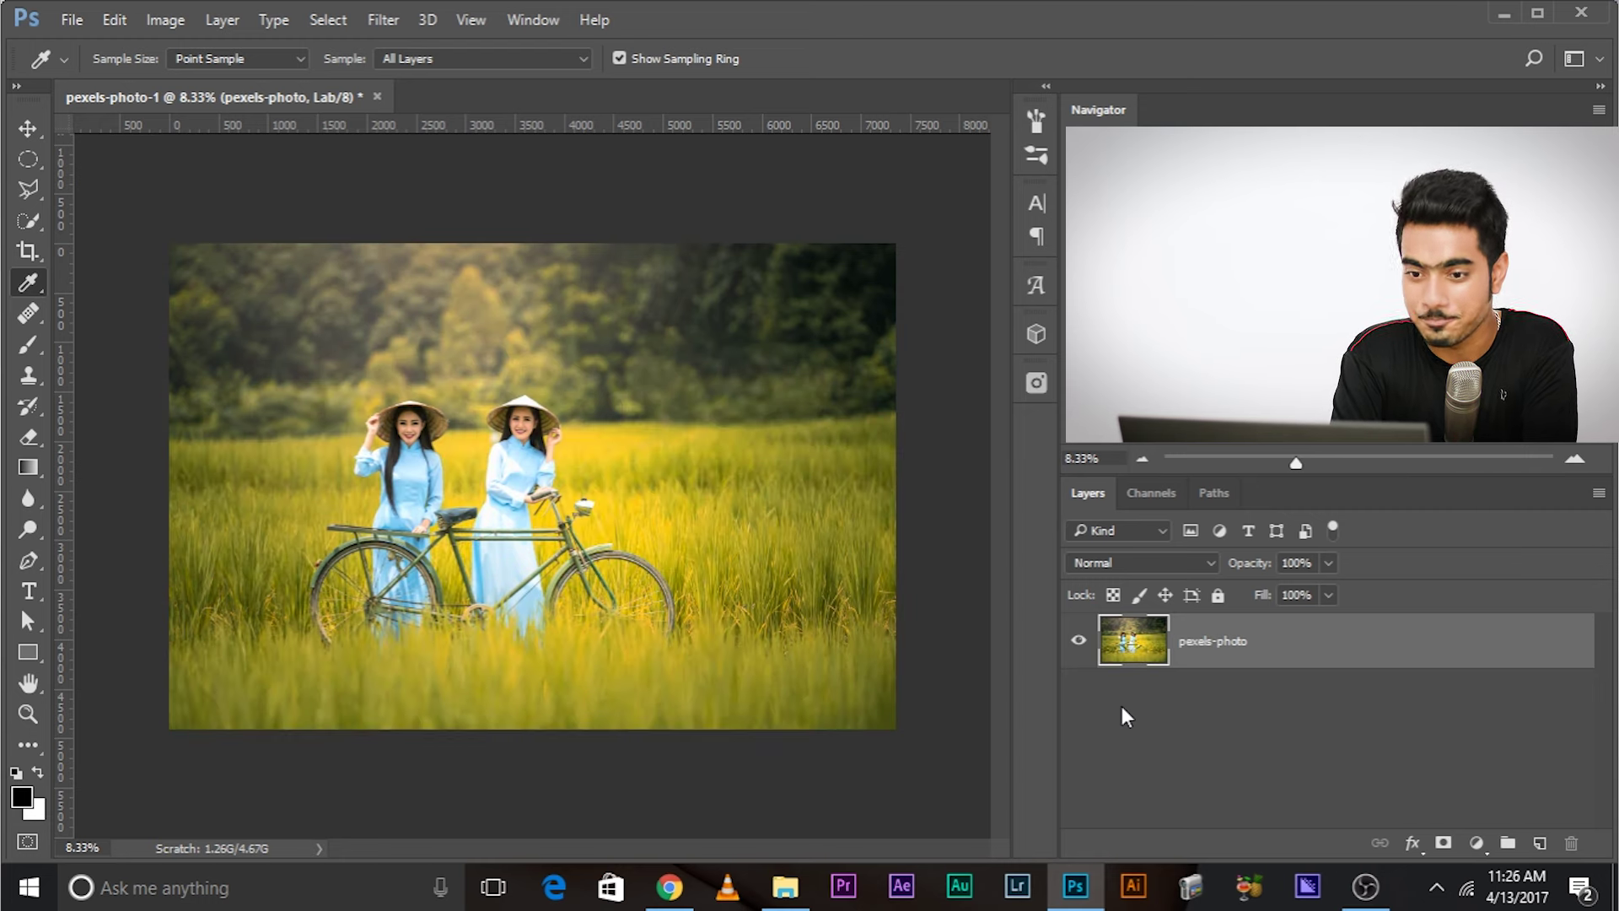